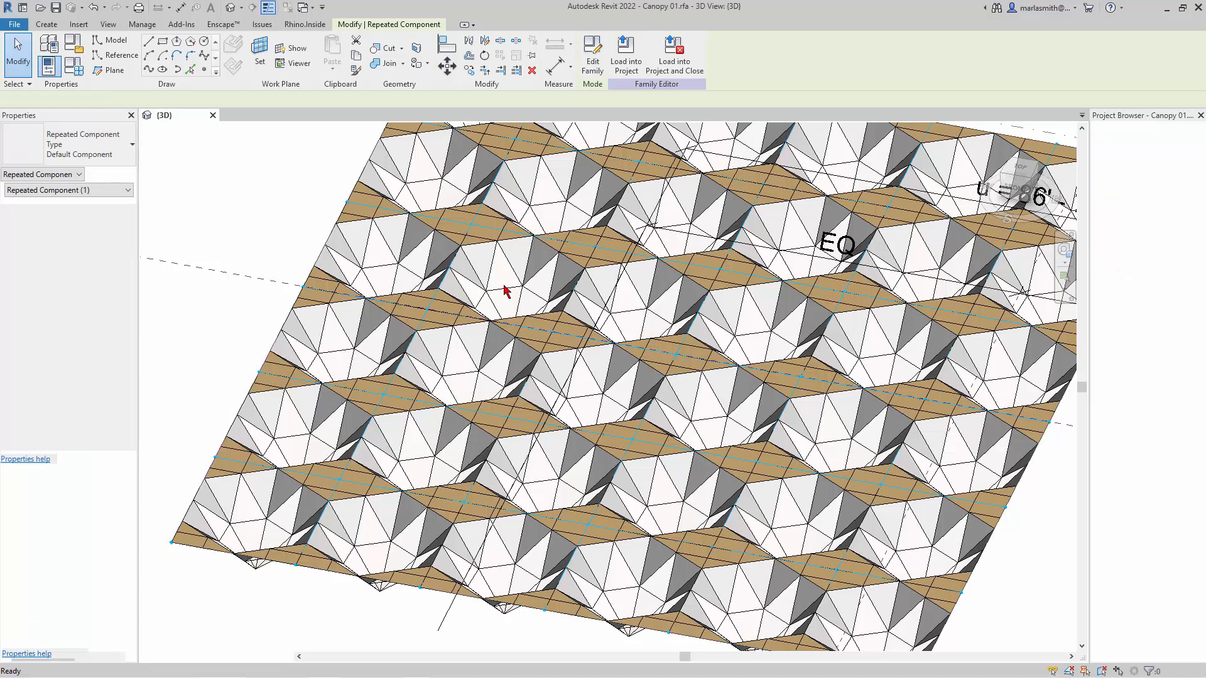
# Open the repeated hexagonal canopy component's family and examine its faces and adaptive points in 3D.
pyautogui.doubleClick(505, 290)
pyautogui.scroll(5, 625, 458)
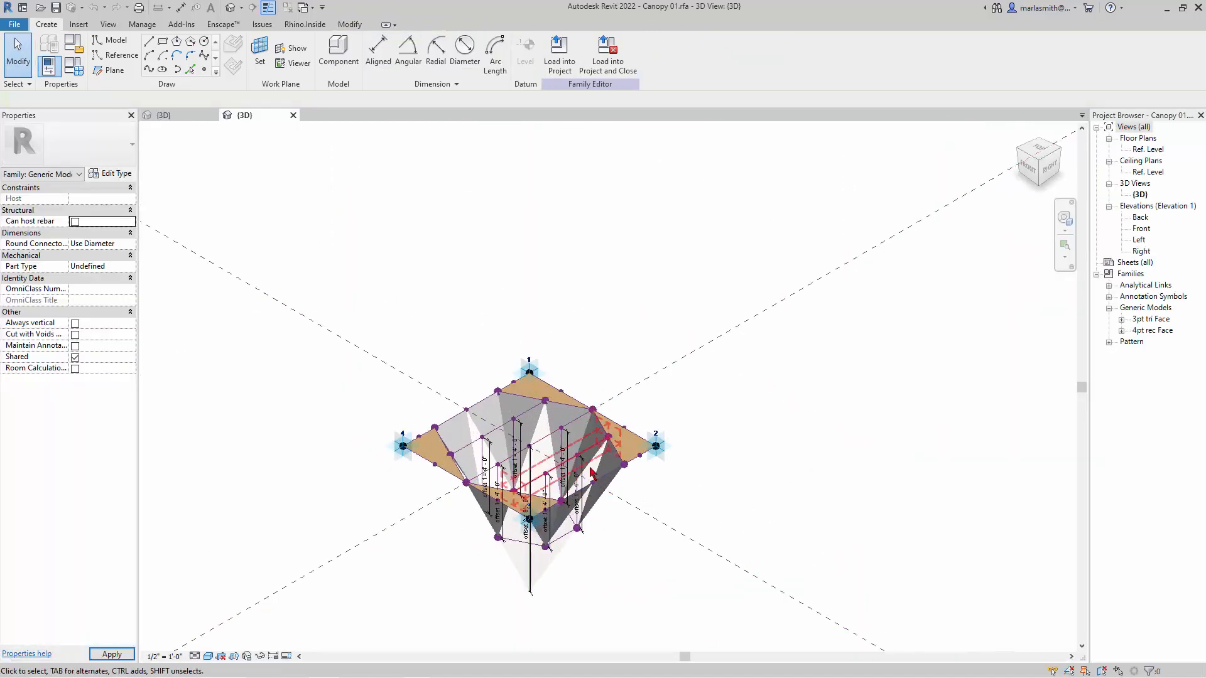
pyautogui.scroll(3, 590, 471)
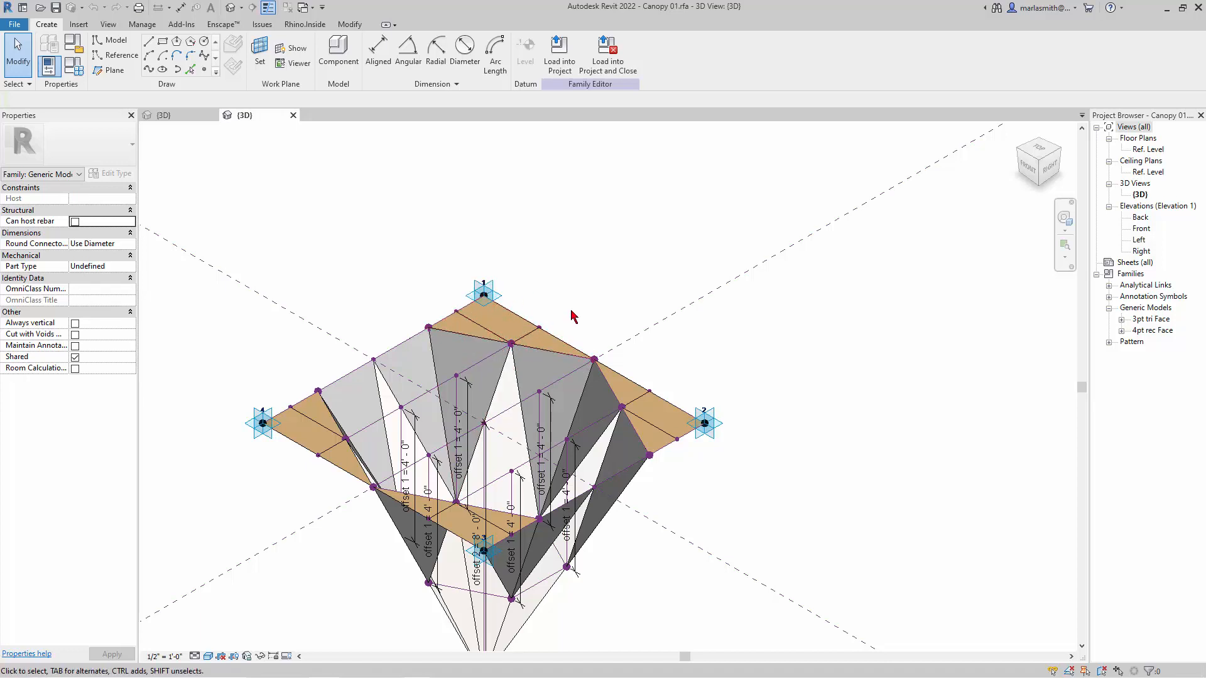
pyautogui.scroll(-3, 573, 316)
pyautogui.keyDown('shift'); pyautogui.moveTo(573, 316); pyautogui.dragTo(398, 334, button='middle'); pyautogui.keyUp('shift')
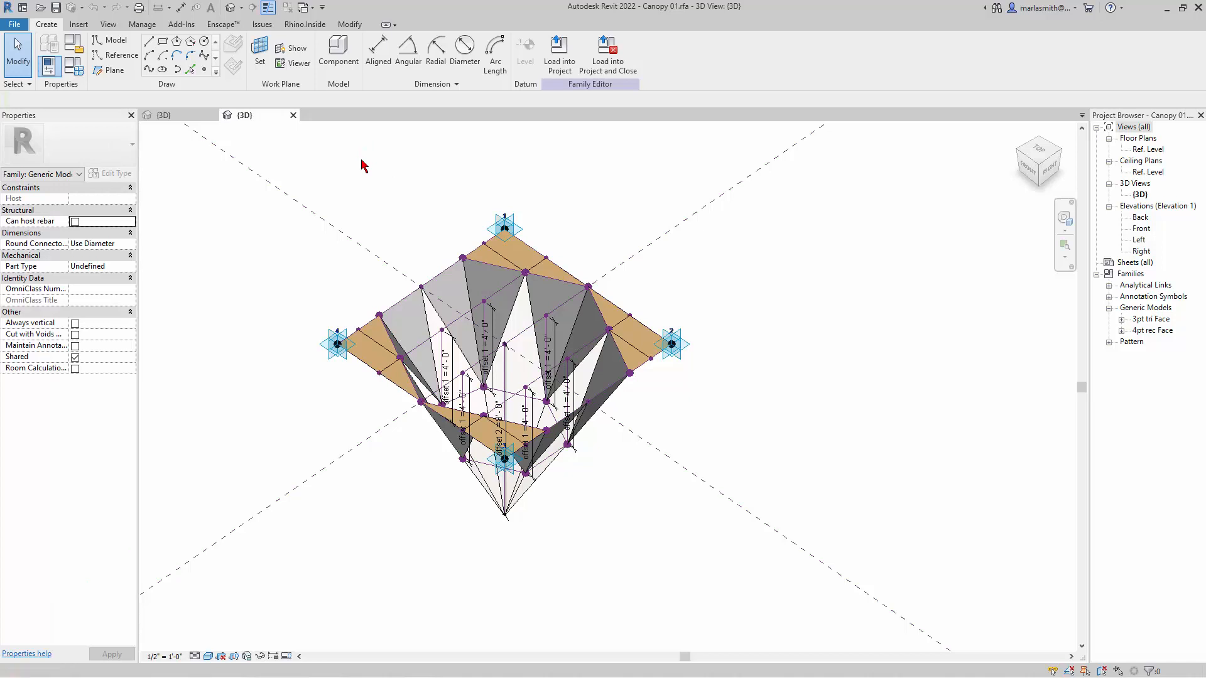
# Create a new family from the Generic Model Adaptive.rft template in the English-Imperial folder.
pyautogui.click(21, 29)
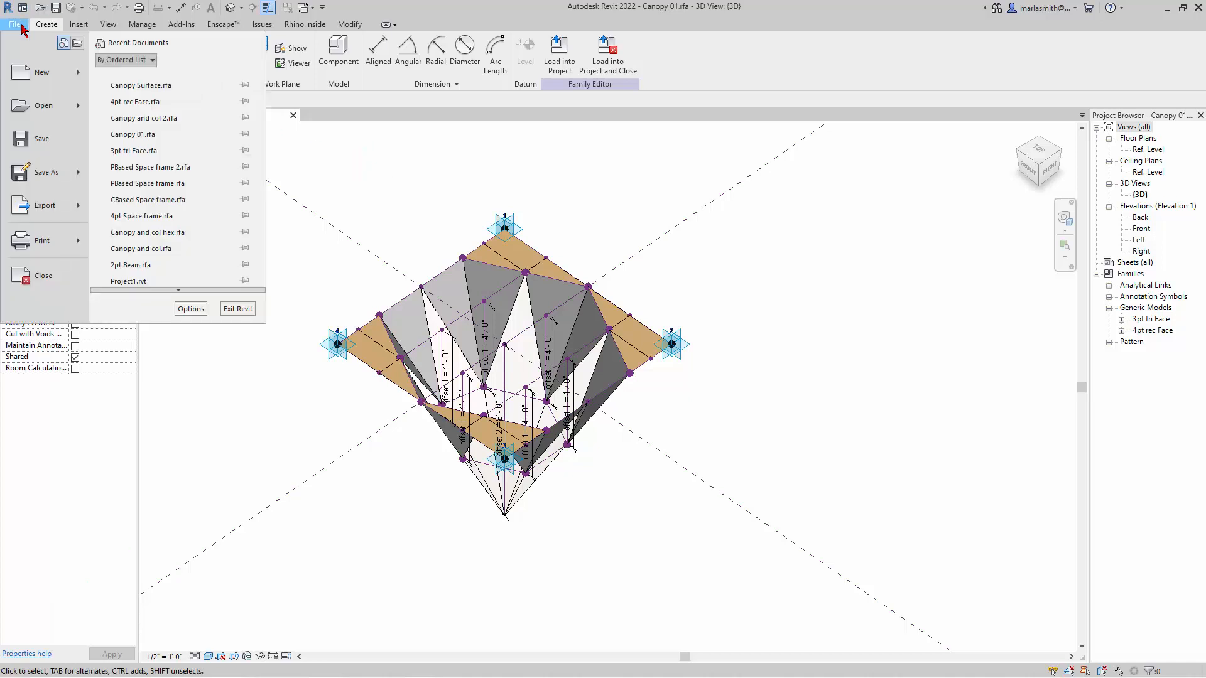
pyautogui.moveTo(39, 76)
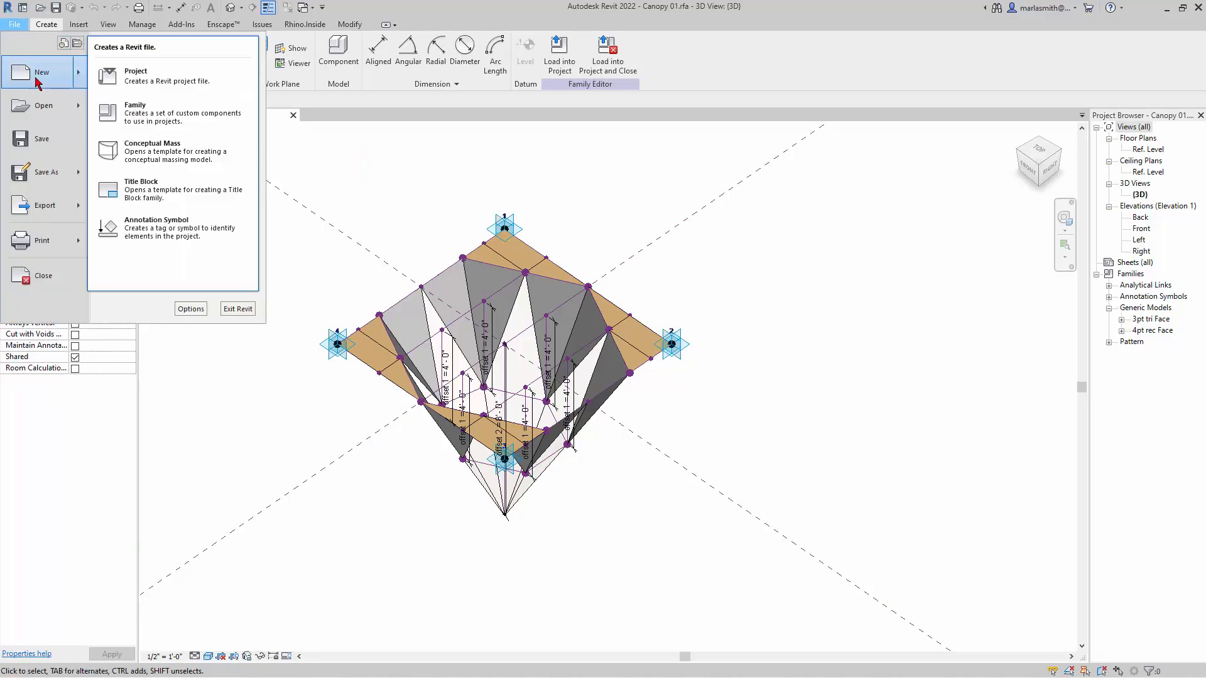
pyautogui.click(186, 118)
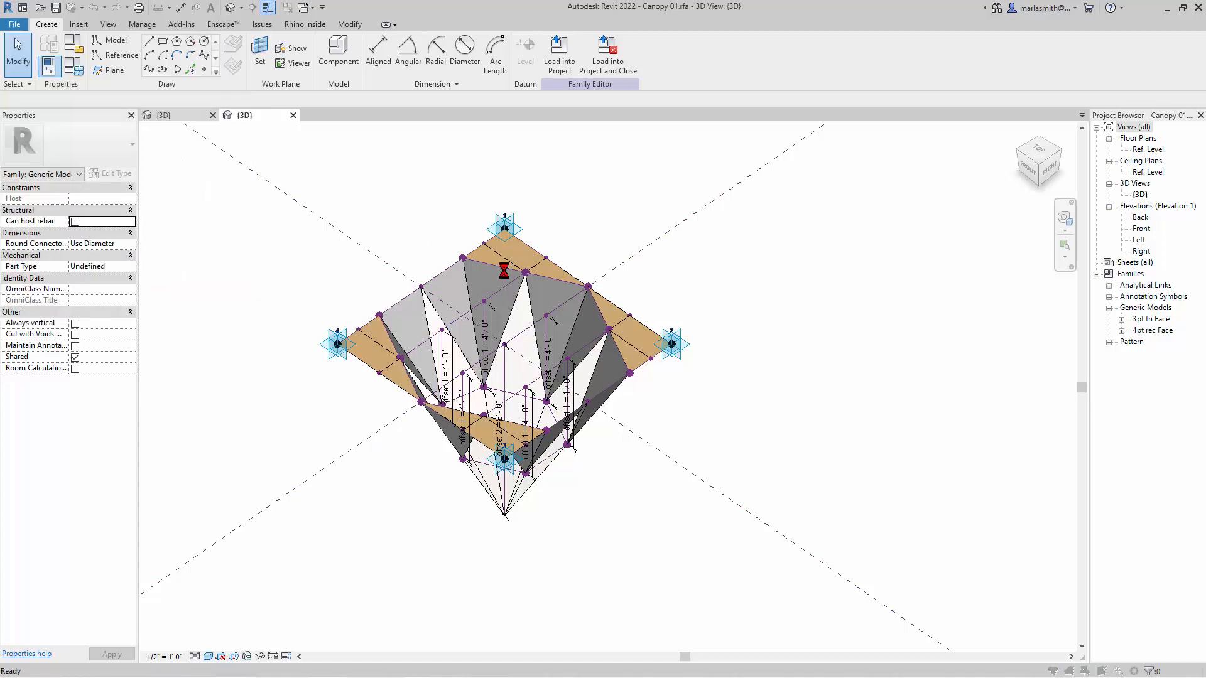
pyautogui.doubleClick(522, 283)
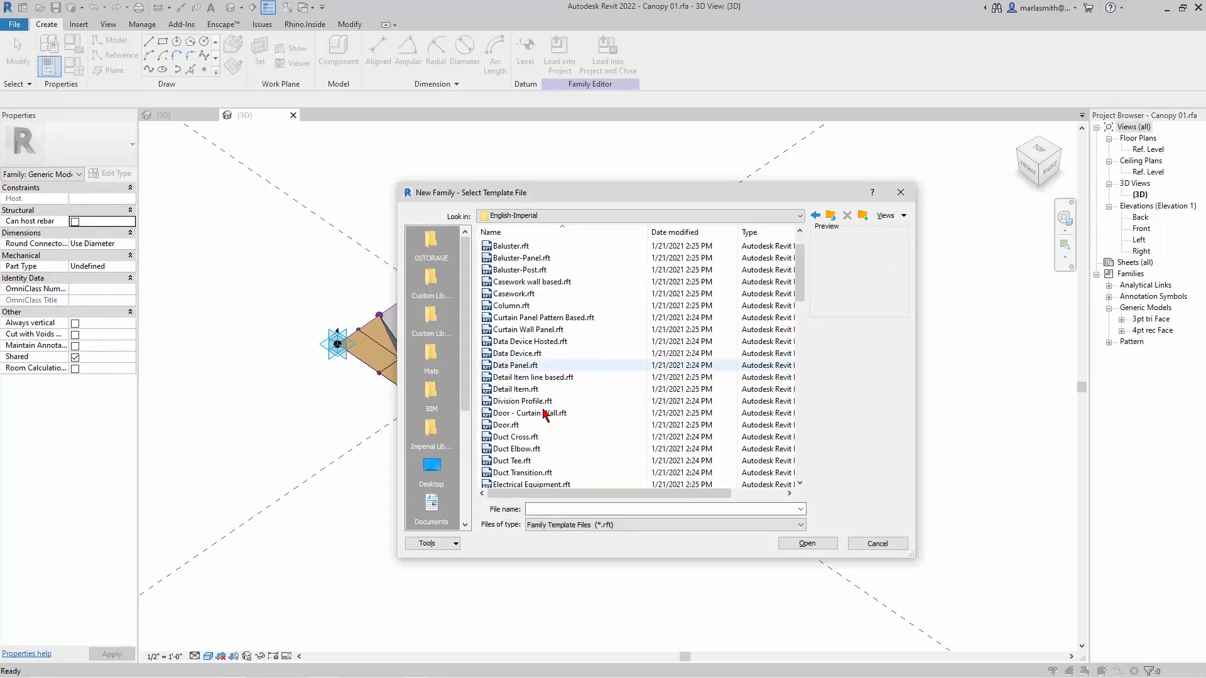
pyautogui.scroll(-3, 543, 415)
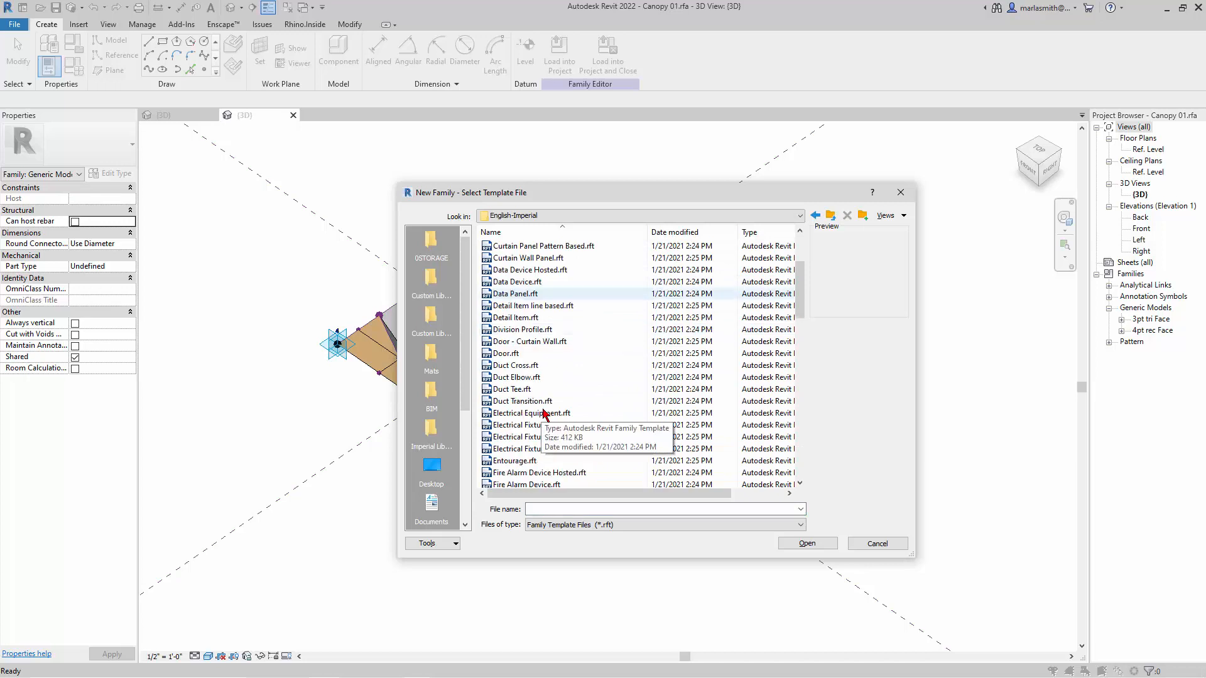
pyautogui.scroll(-4, 544, 414)
pyautogui.click(541, 377)
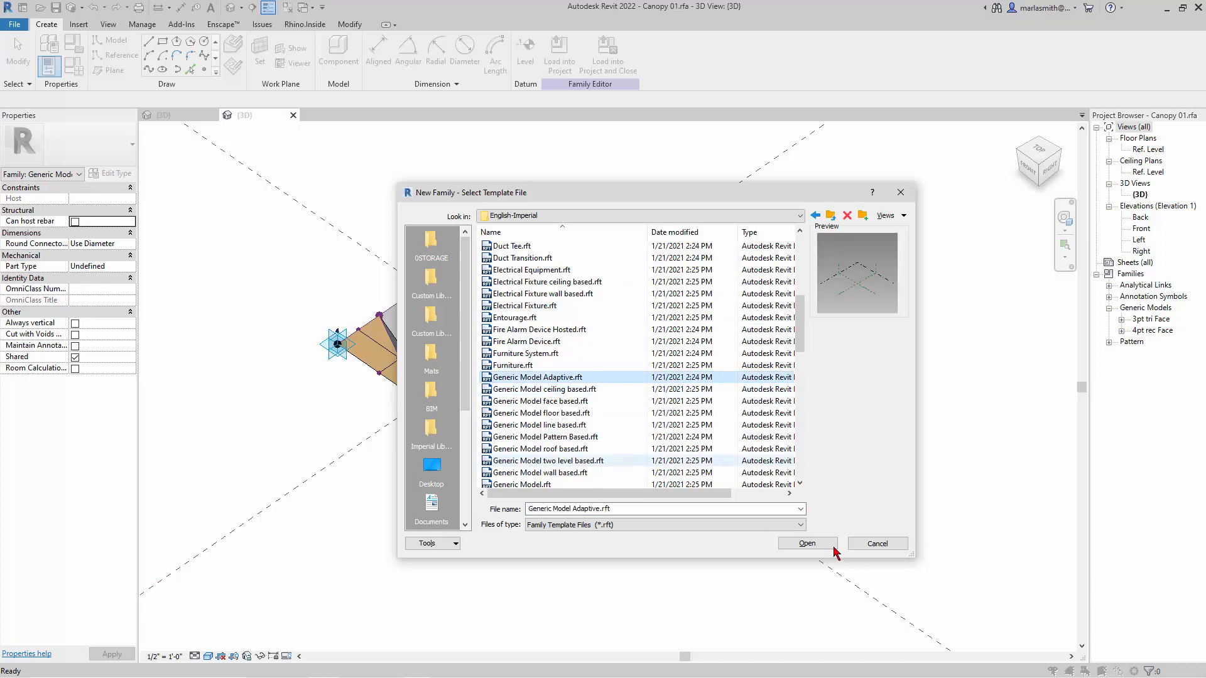
pyautogui.click(807, 542)
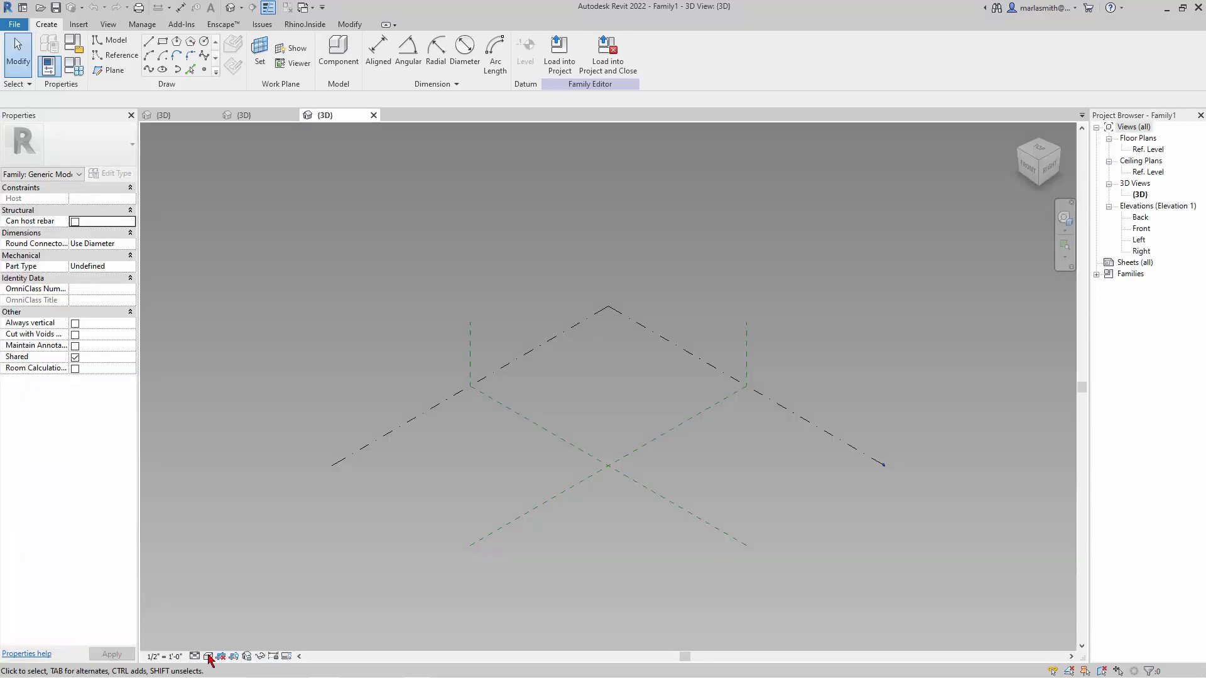
# Set the 3D view's background to None in the graphic display options.
pyautogui.click(207, 656)
pyautogui.click(229, 575)
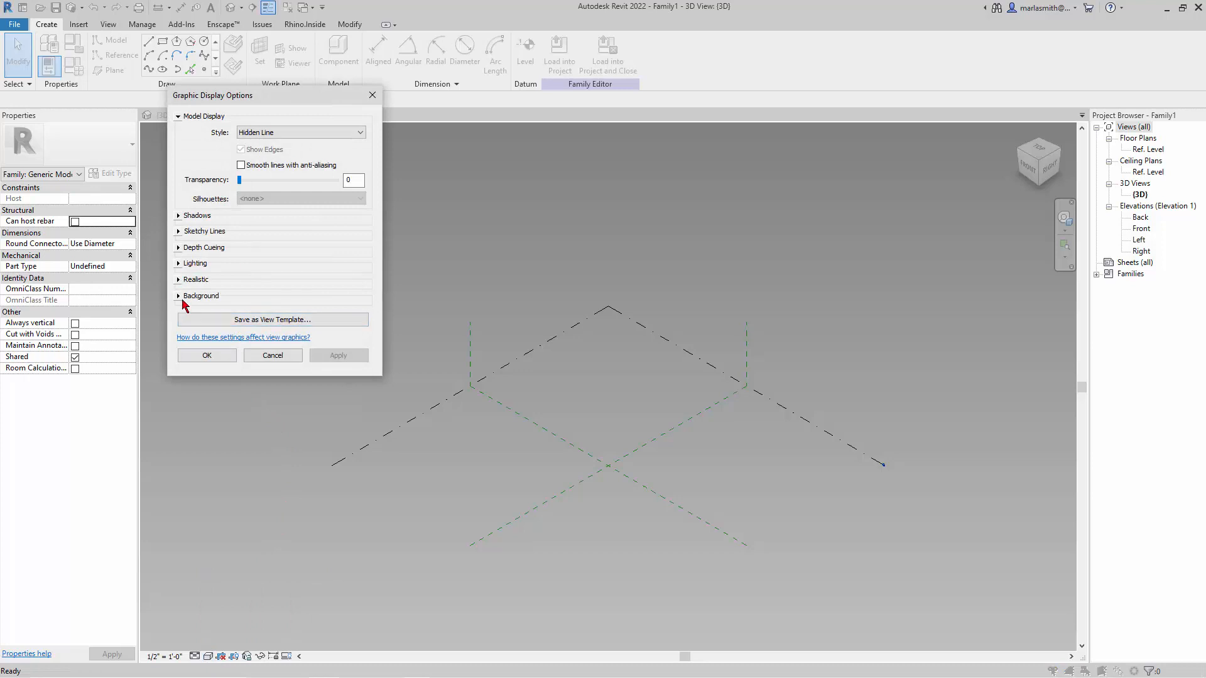
pyautogui.click(184, 298)
pyautogui.click(287, 316)
pyautogui.click(286, 326)
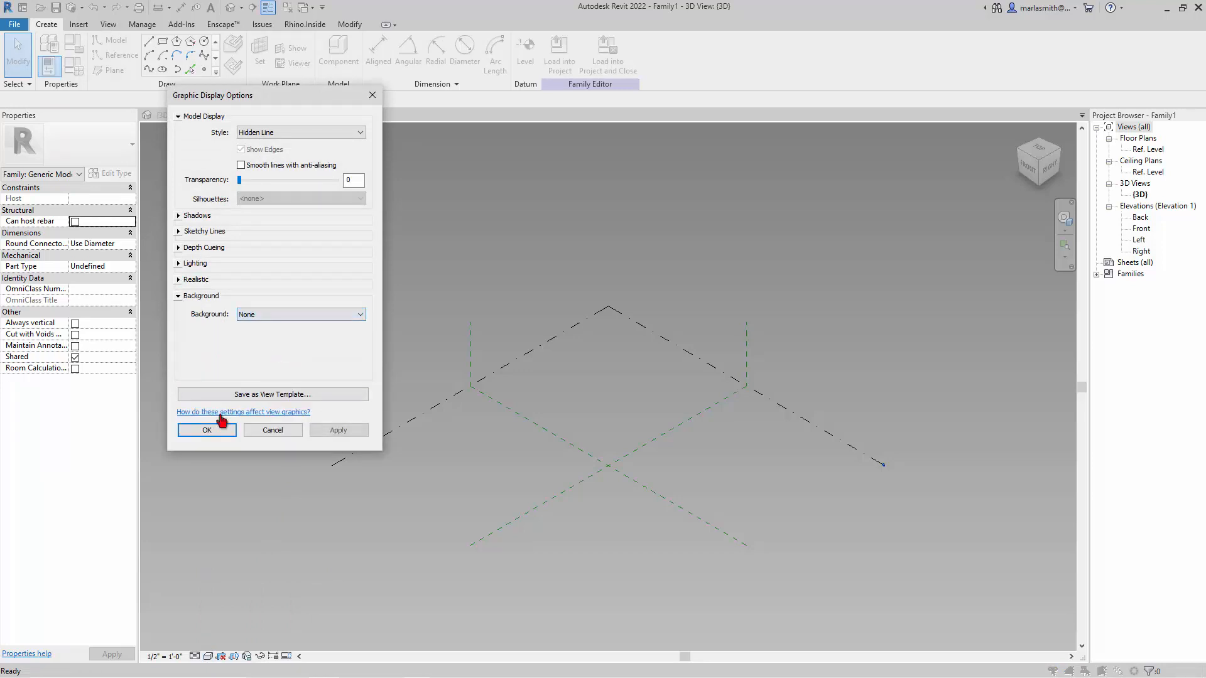
pyautogui.click(207, 430)
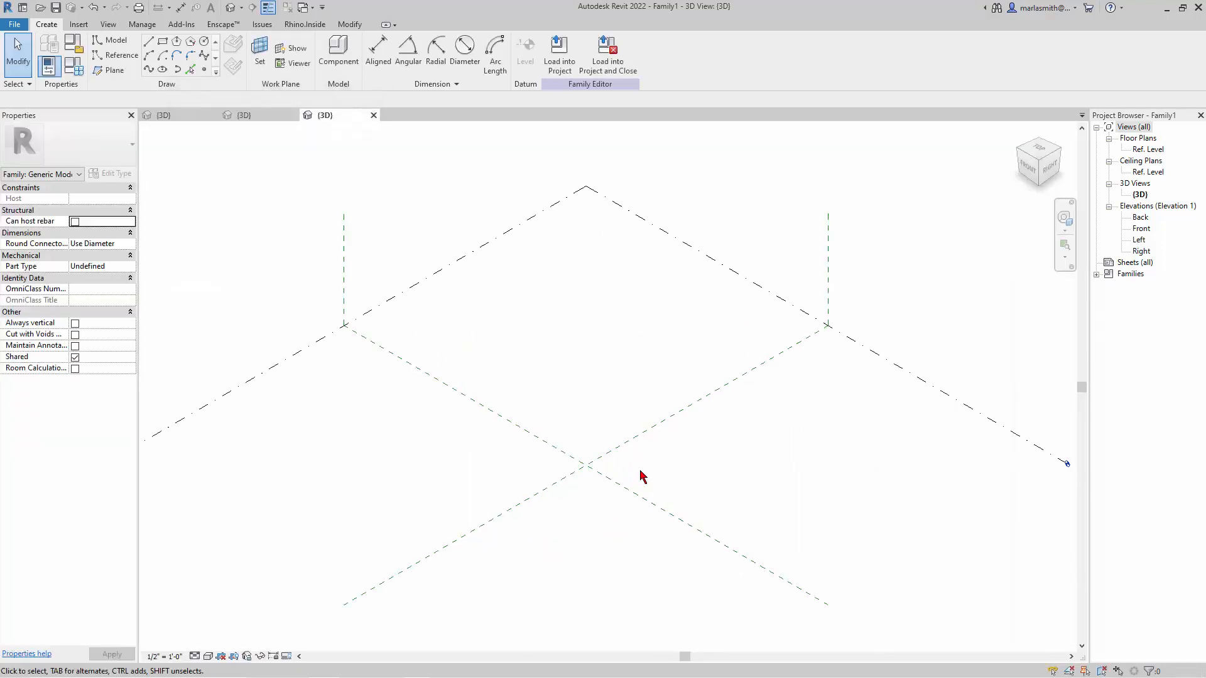
# Place three reference points in a triangle around the intersection of the centre reference planes on the Ref. Level.
pyautogui.scroll(3, 584, 471)
pyautogui.click(204, 69)
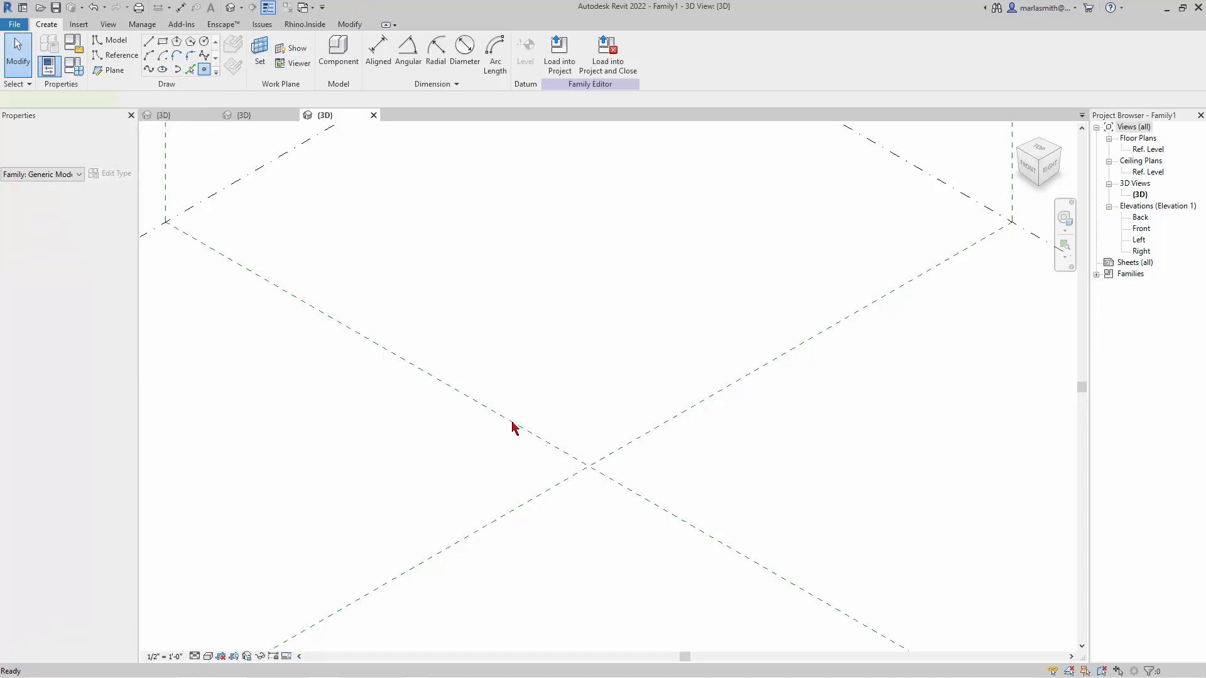
pyautogui.click(517, 464)
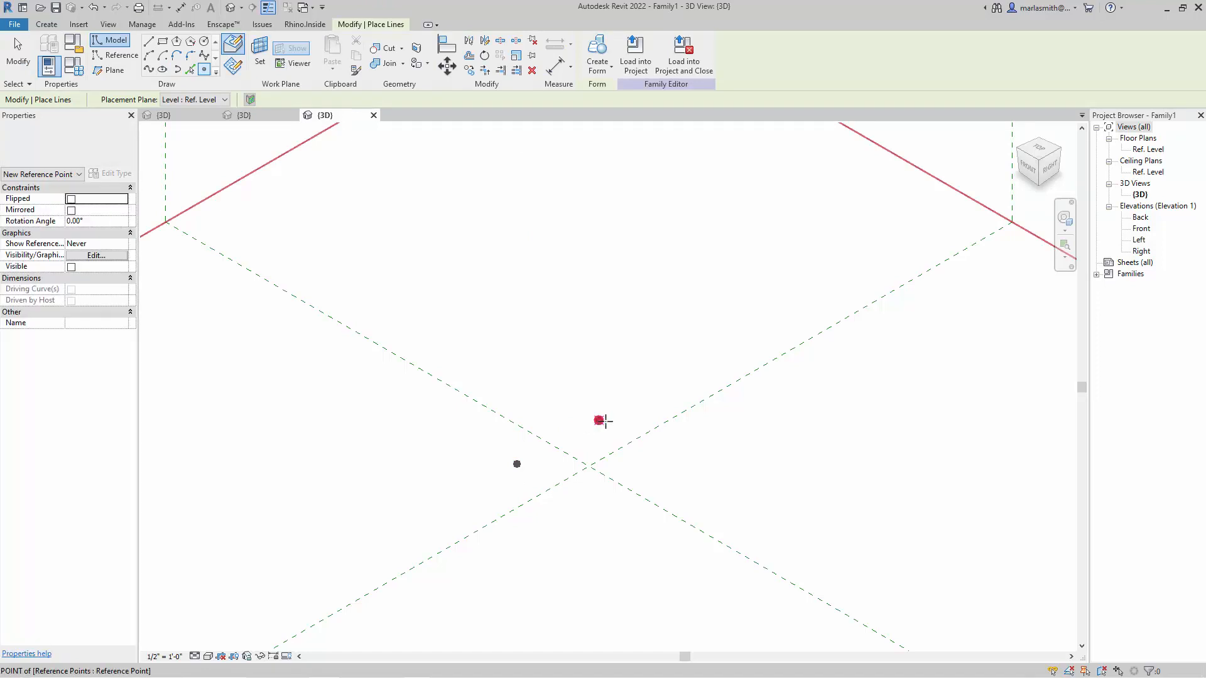
pyautogui.click(670, 476)
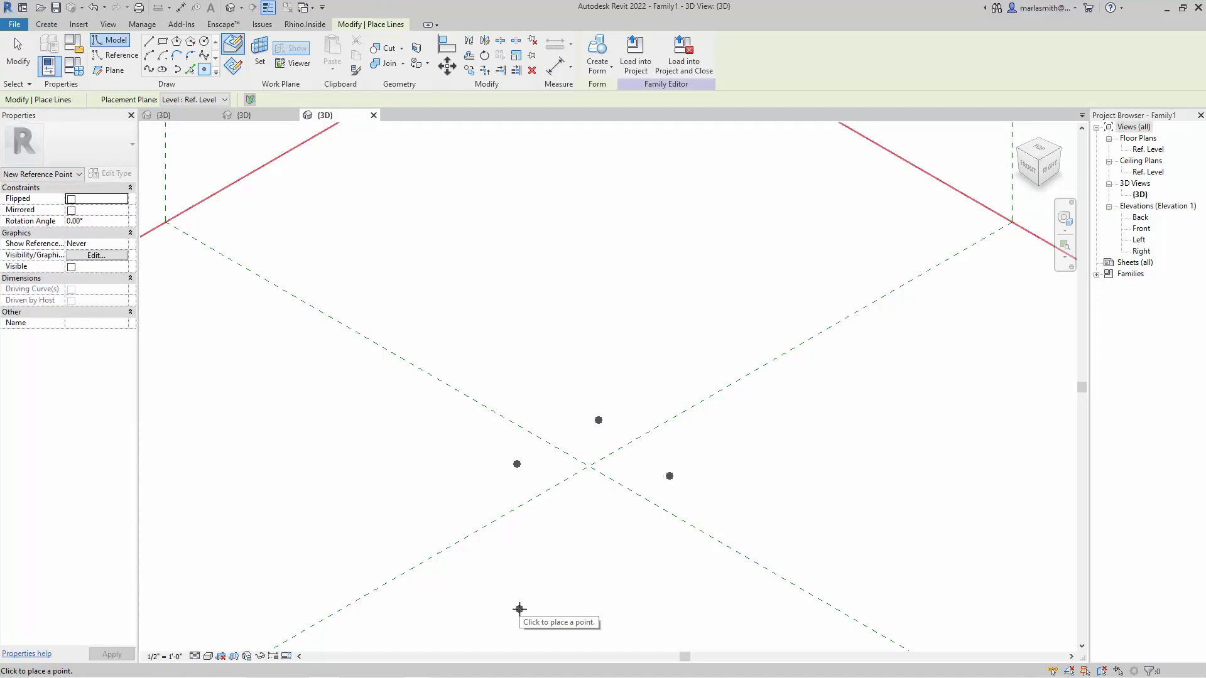
pyautogui.press('Escape')
pyautogui.press('Escape')
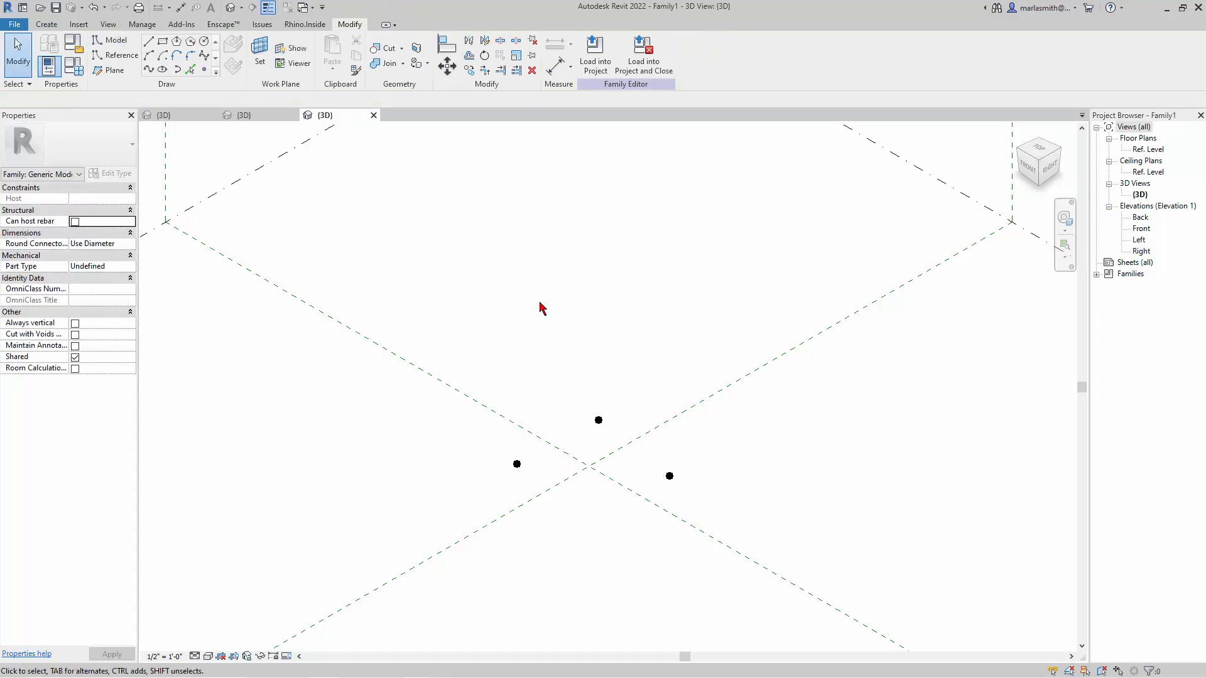
# Select all three reference points and make them adaptive.
pyautogui.moveTo(473, 329); pyautogui.dragTo(781, 536)
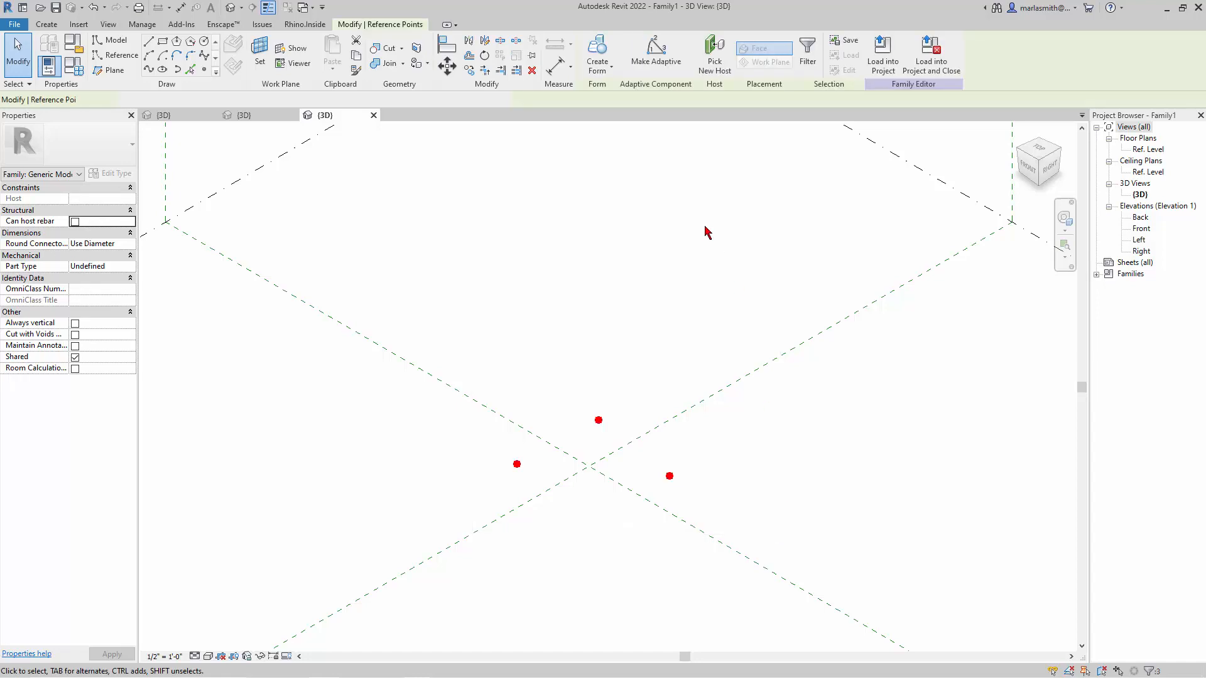
pyautogui.click(656, 57)
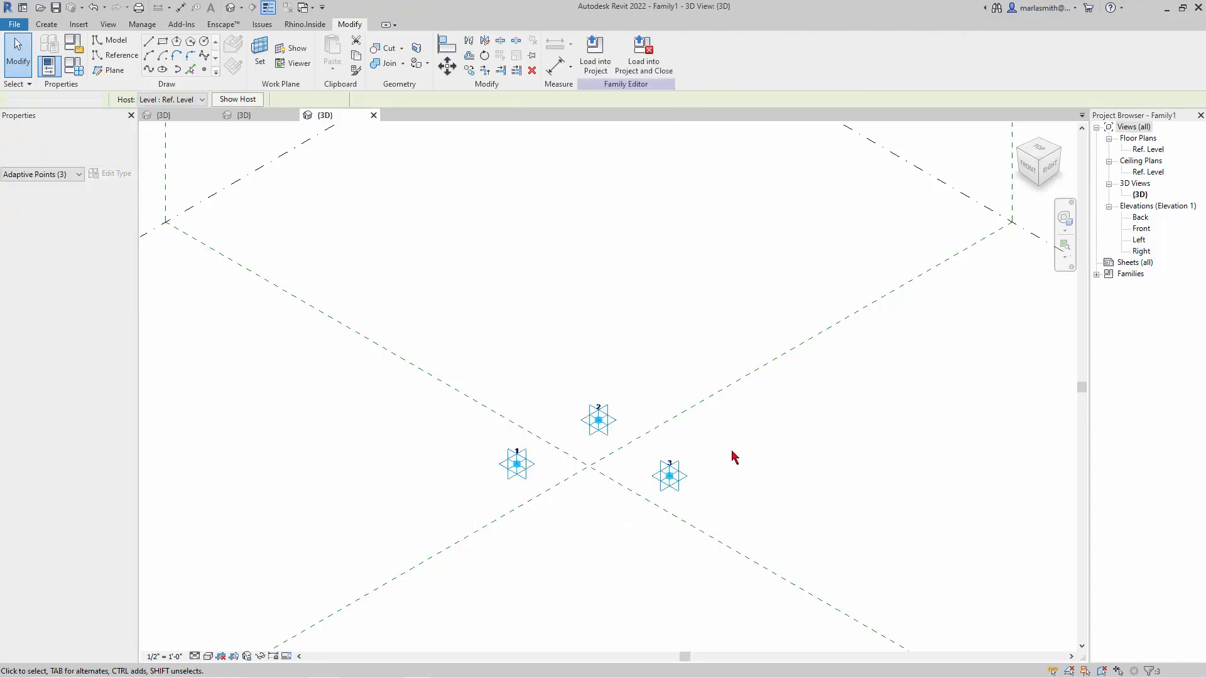
pyautogui.click(184, 167)
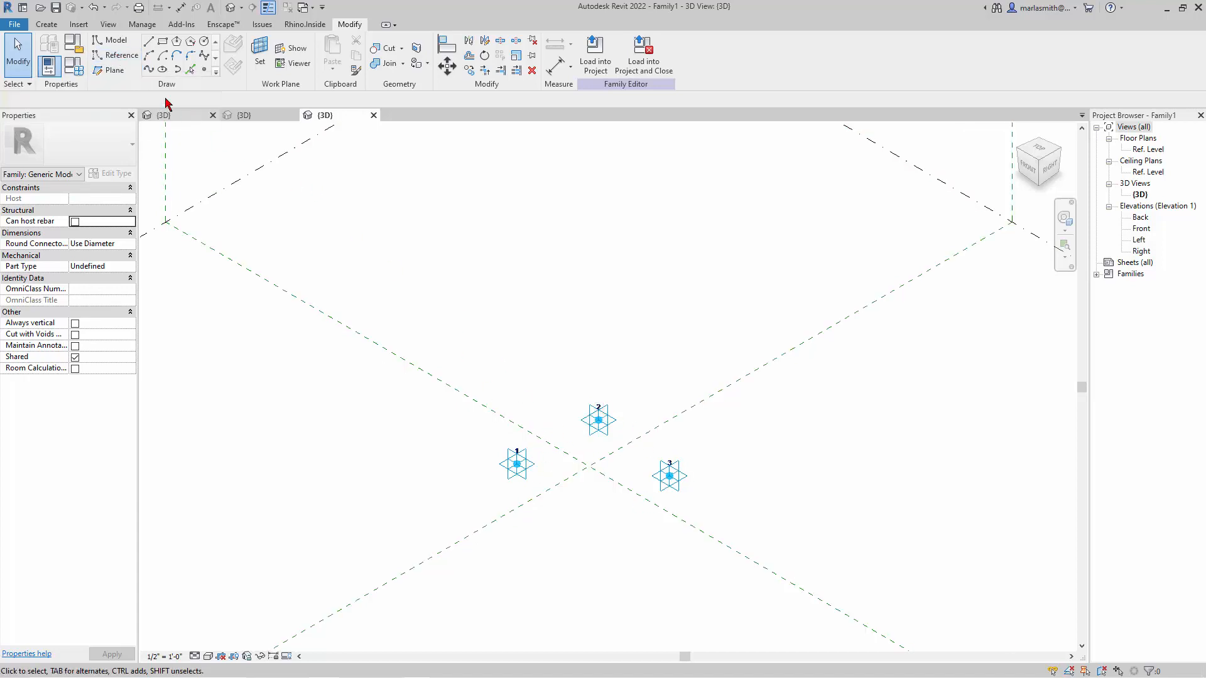
# Draw a closed triangle of chained reference lines through adaptive points 1, 2 and 3 with 3D Snapping on.
pyautogui.click(120, 57)
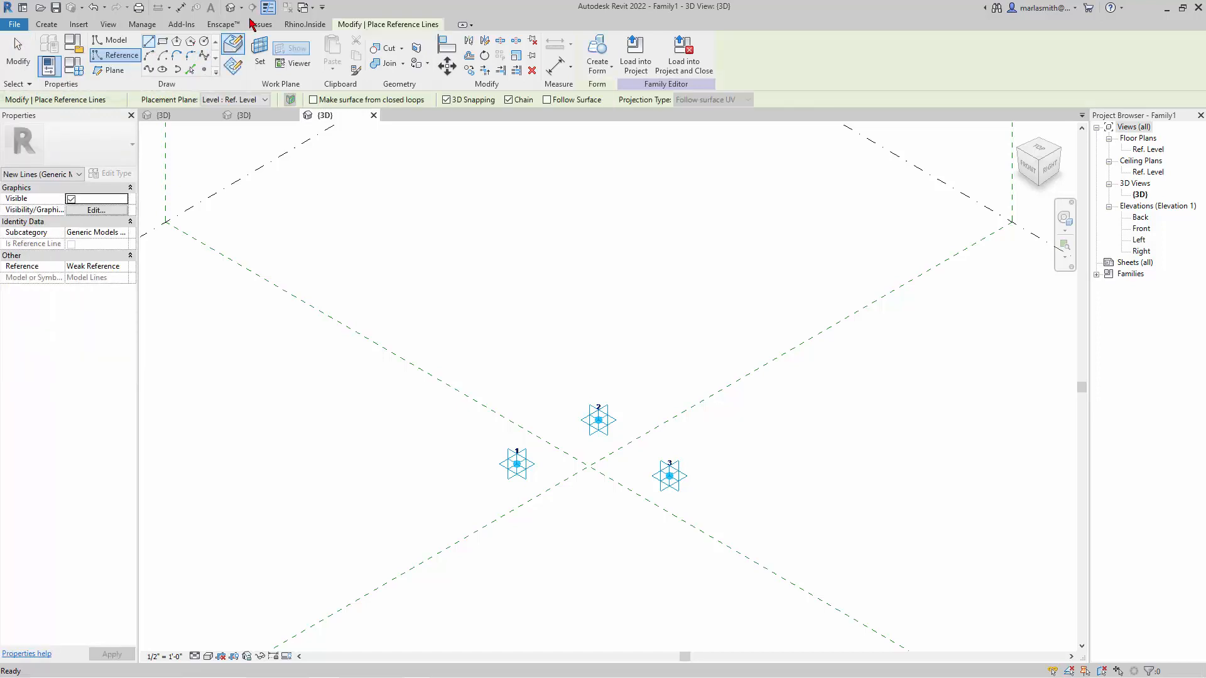
pyautogui.click(227, 47)
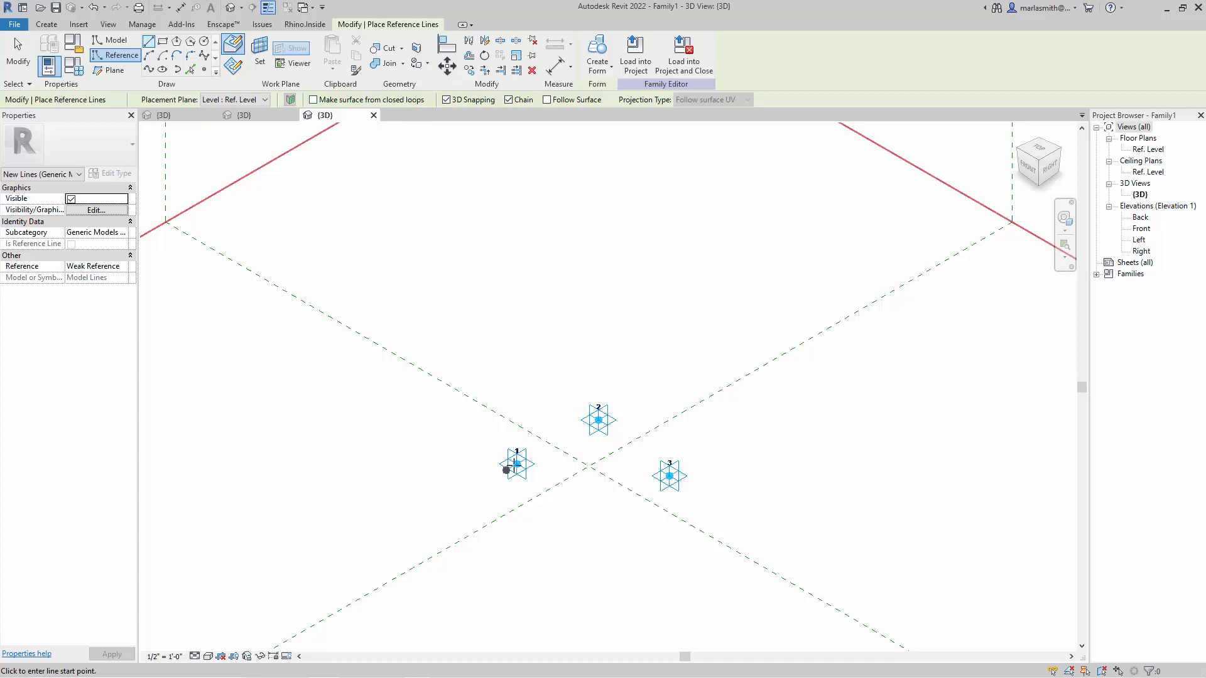
pyautogui.click(517, 464)
pyautogui.click(598, 419)
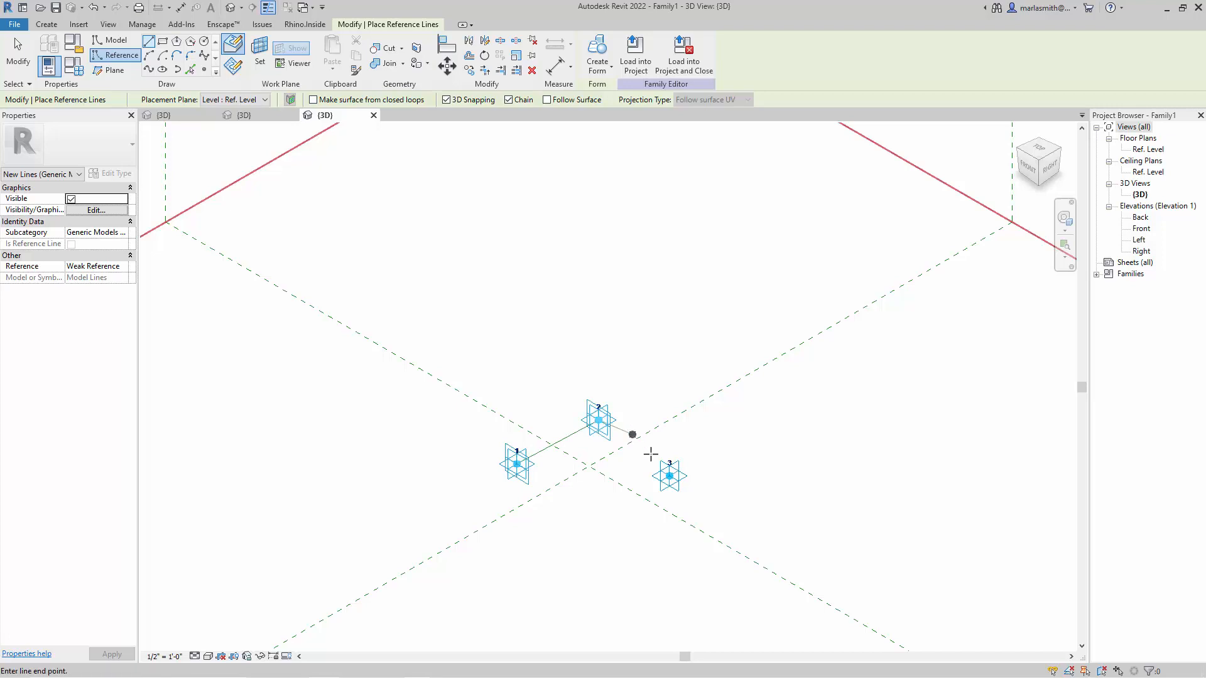
pyautogui.click(670, 476)
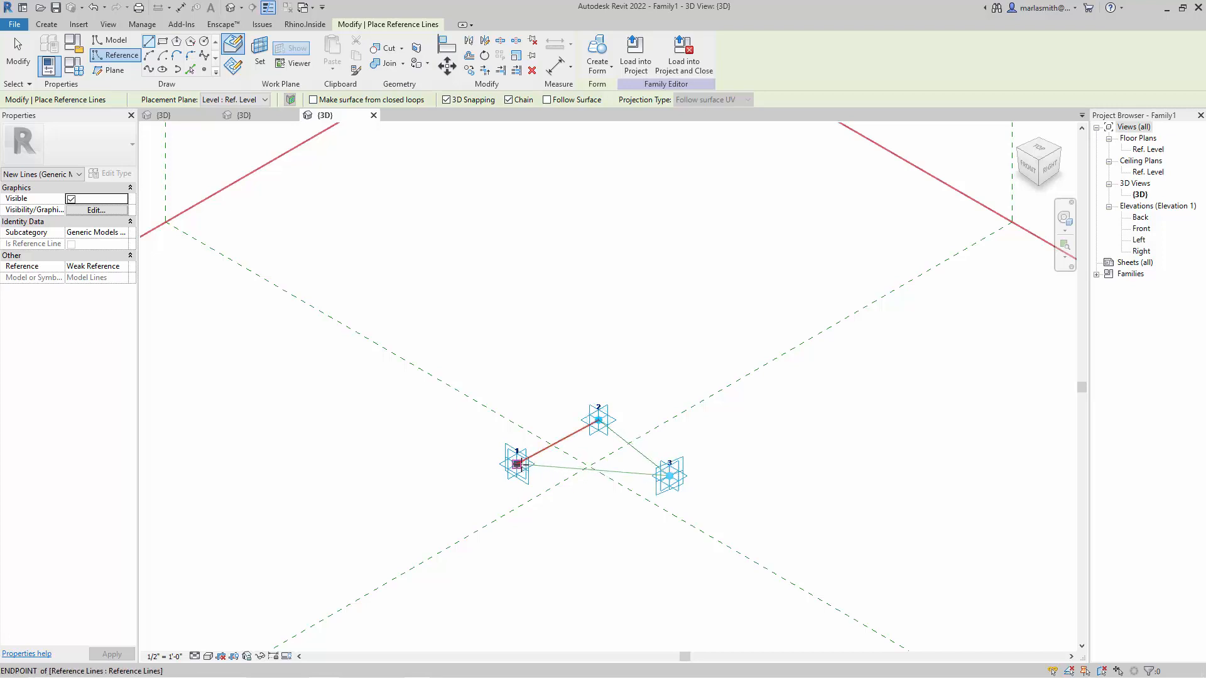
pyautogui.click(517, 464)
pyautogui.press('Escape')
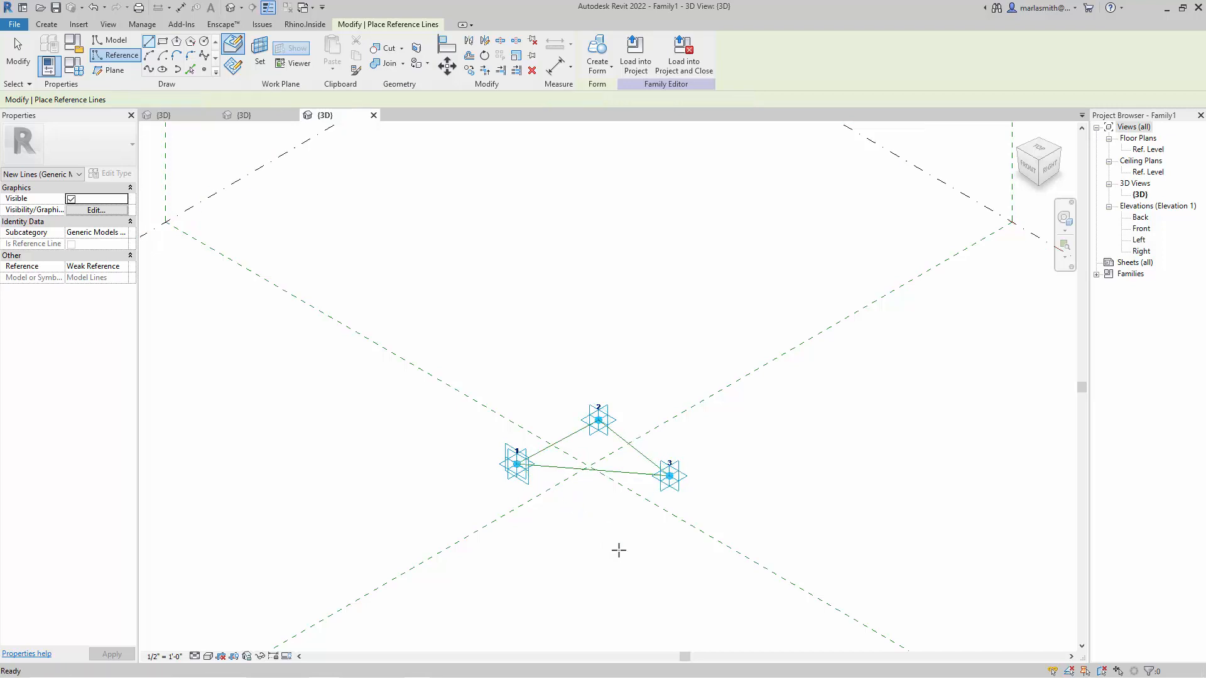
pyautogui.press('Escape')
# Select the triangular chain of reference lines and create a flat surface form from it.
pyautogui.press('Tab')
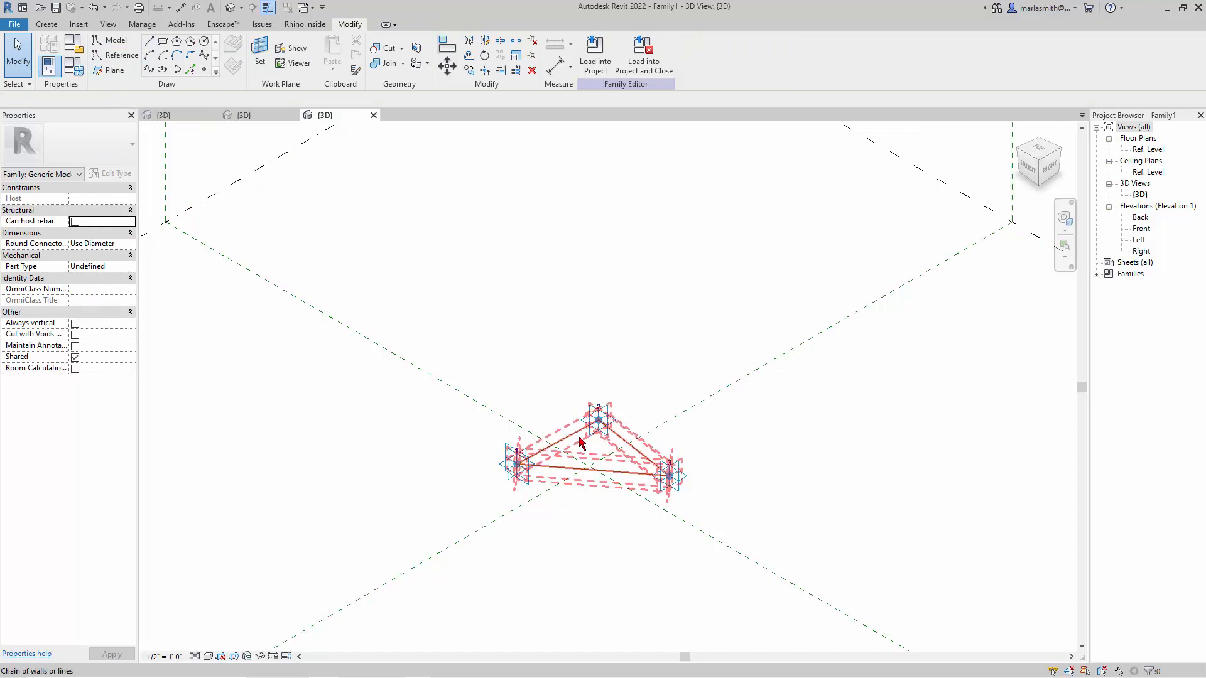
pyautogui.click(580, 442)
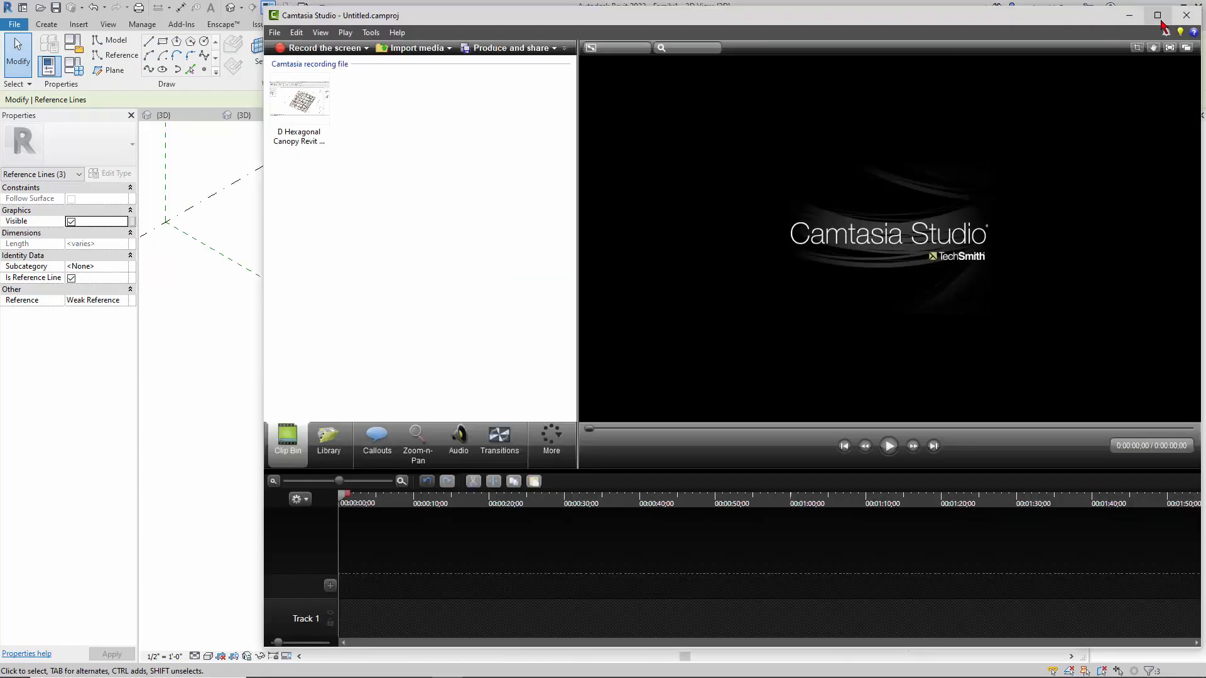
pyautogui.click(1129, 18)
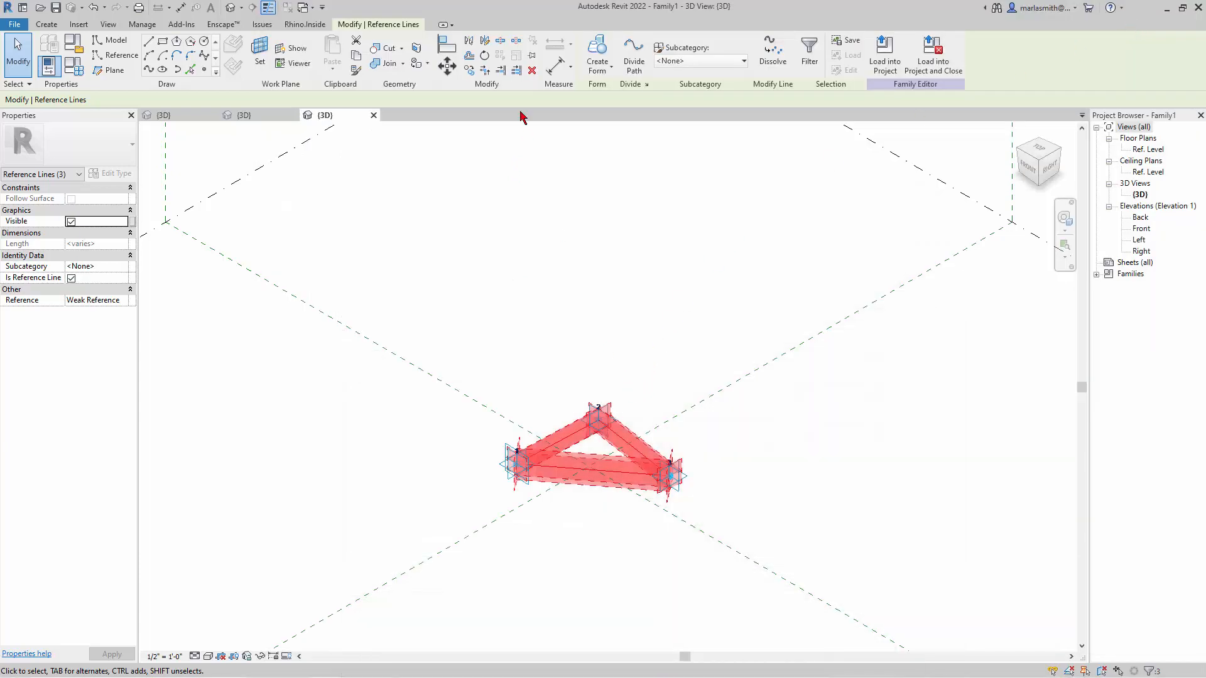
pyautogui.click(601, 49)
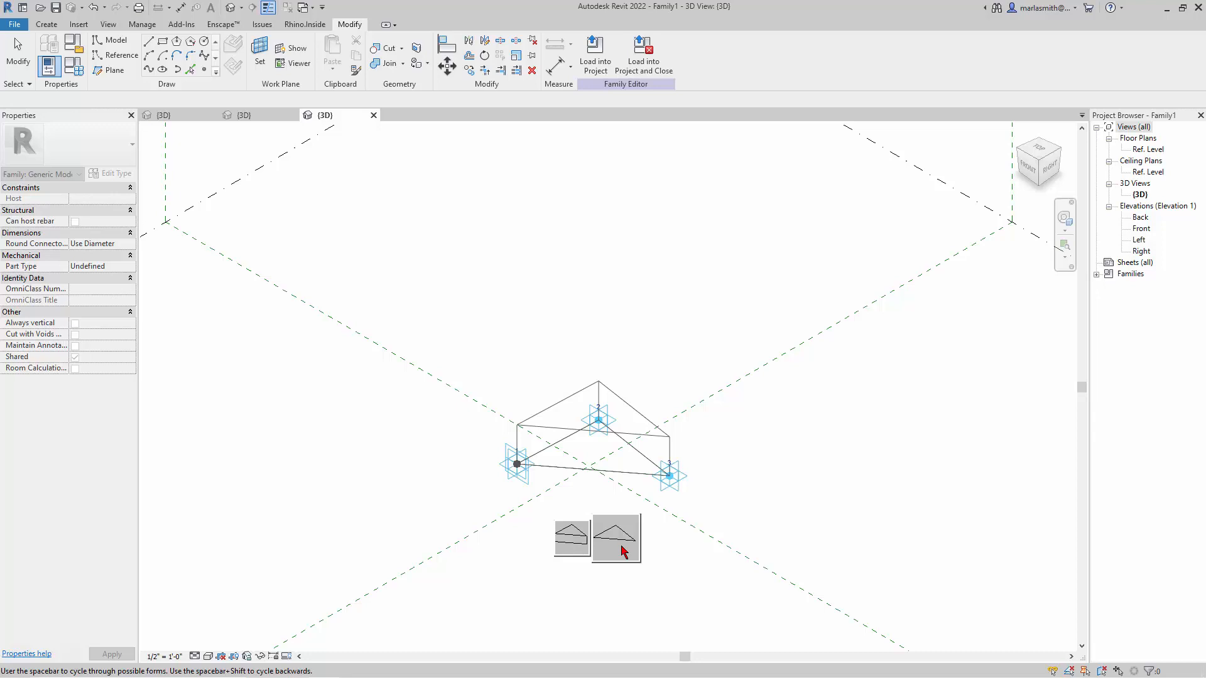
pyautogui.click(622, 550)
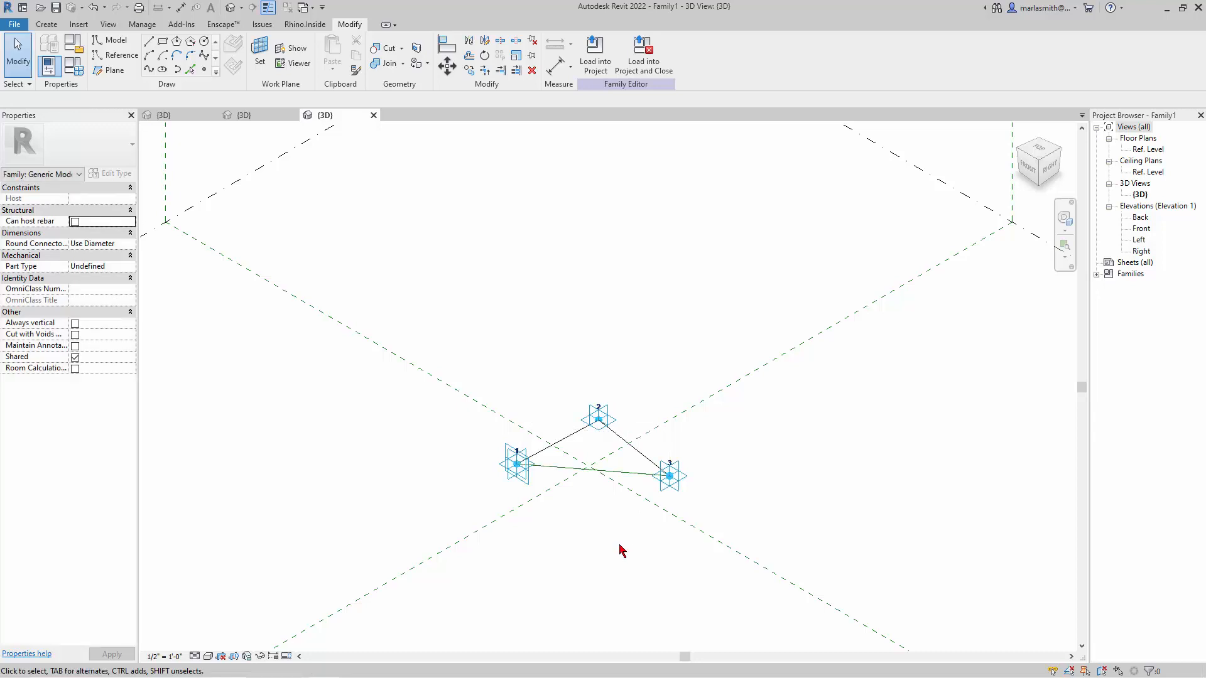
# Move adaptive point 3 vertically upward to test how the triangular surface flexes.
pyautogui.scroll(2, 601, 509)
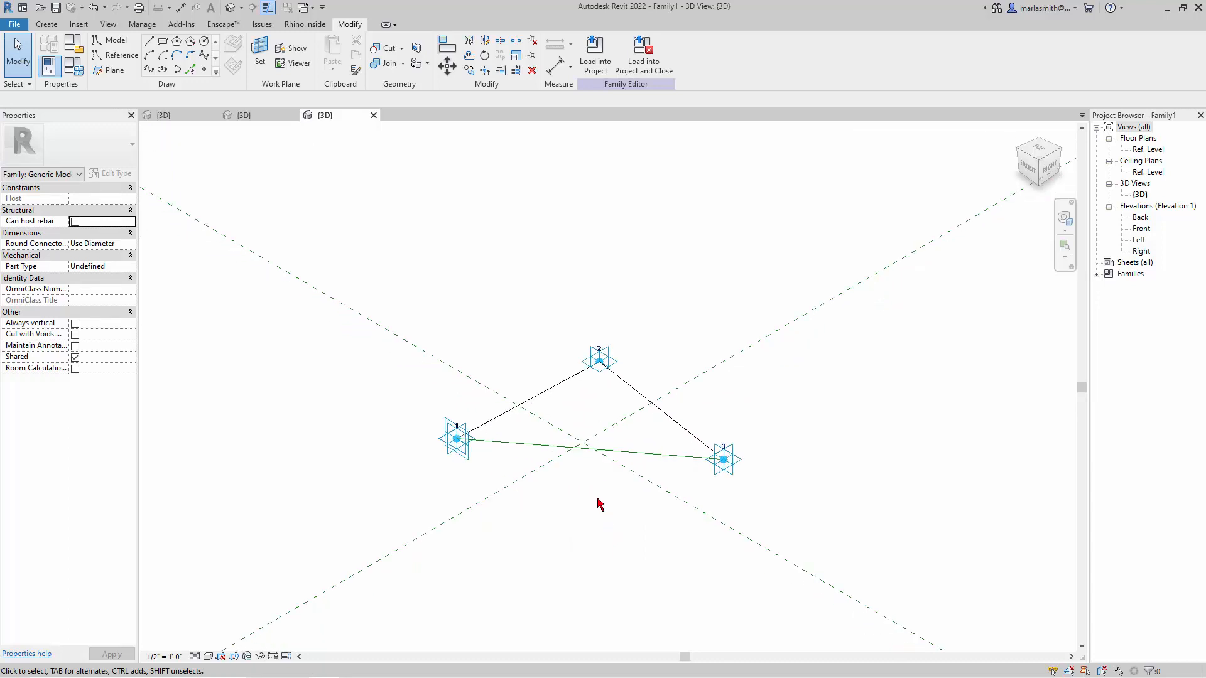
pyautogui.keyDown('shift'); pyautogui.moveTo(634, 489); pyautogui.dragTo(589, 569, button='middle'); pyautogui.keyUp('shift')
pyautogui.scroll(1, 600, 304)
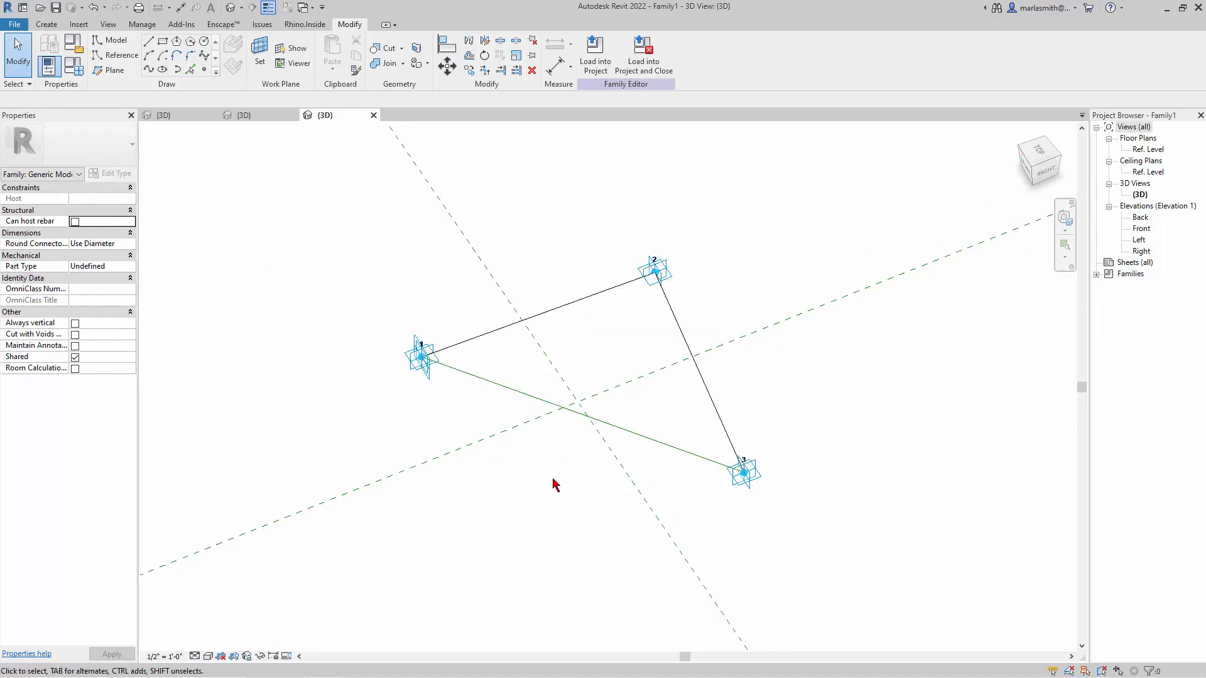
pyautogui.click(656, 271)
pyautogui.moveTo(731, 322)
pyautogui.keyDown('shift'); pyautogui.mouseDown(button='middle')
pyautogui.moveTo(624, 281)
pyautogui.moveTo(748, 253)
pyautogui.mouseUp(button='middle'); pyautogui.keyUp('shift')
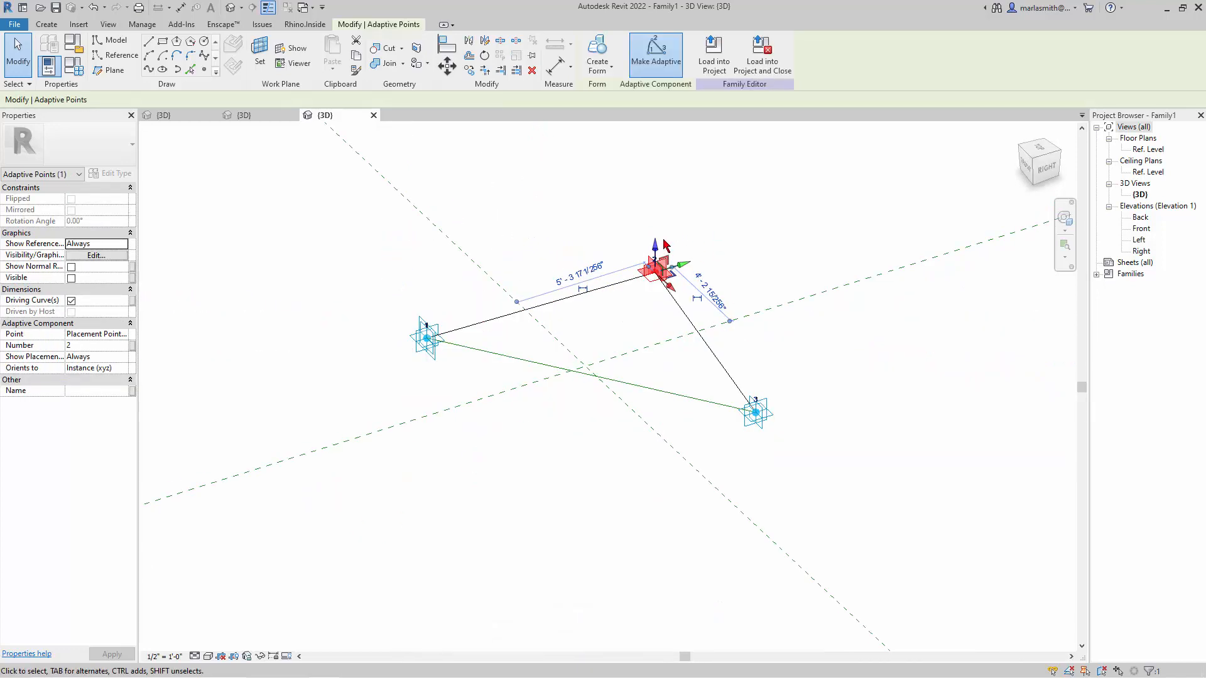
pyautogui.click(756, 411)
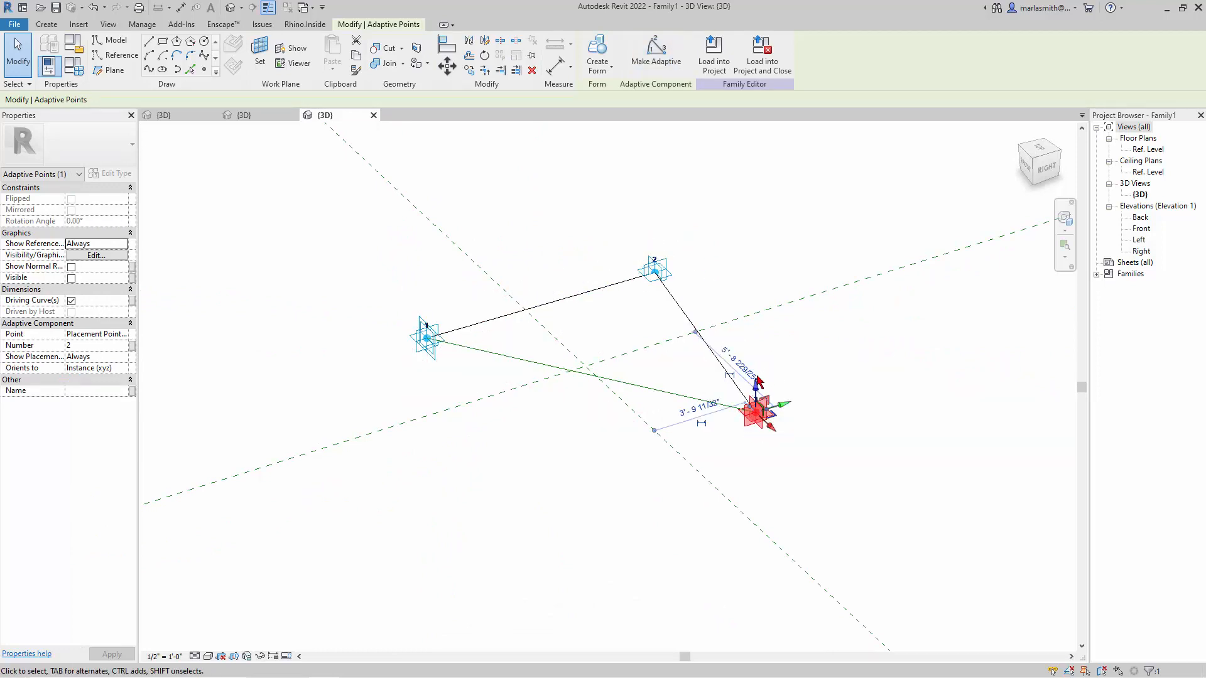
pyautogui.moveTo(757, 386); pyautogui.dragTo(768, 239)
pyautogui.click(721, 412)
pyautogui.keyDown('shift'); pyautogui.moveTo(722, 412); pyautogui.dragTo(661, 467, button='middle'); pyautogui.keyUp('shift')
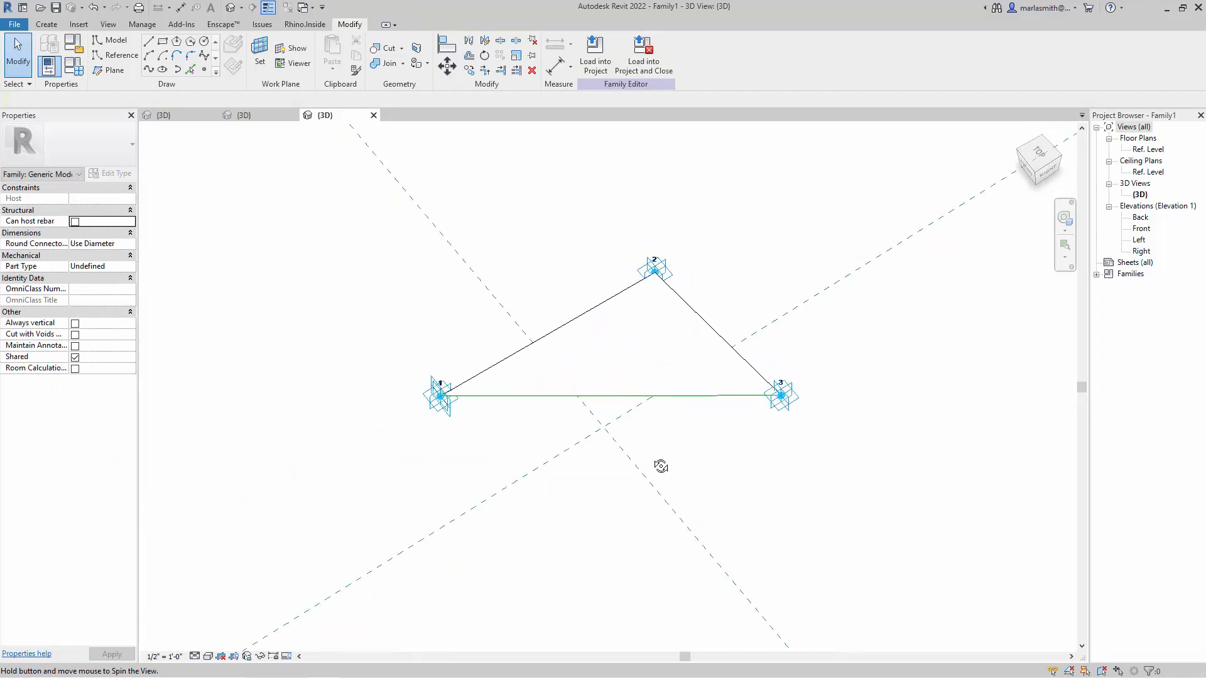
# Undo the last move of adaptive point 3.
pyautogui.hotkey('ctrl', 'z')
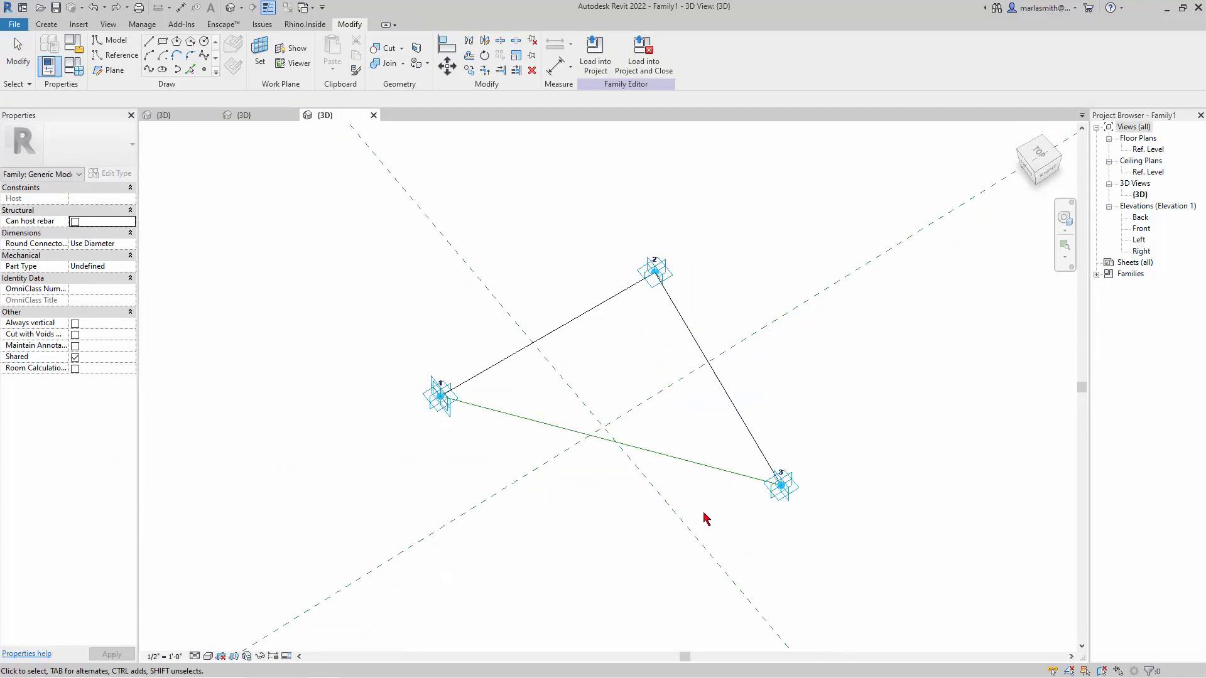
pyautogui.press('Tab')
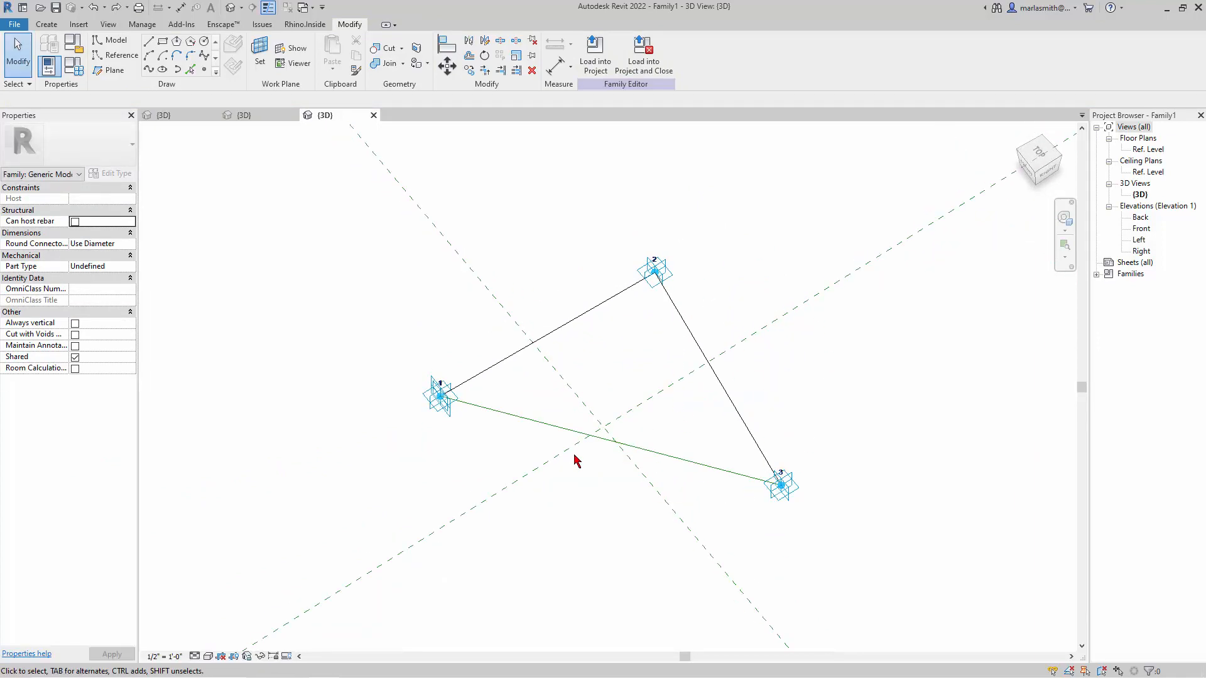
pyautogui.keyDown('shift'); pyautogui.moveTo(573, 457); pyautogui.dragTo(583, 323, button='middle'); pyautogui.keyUp('shift')
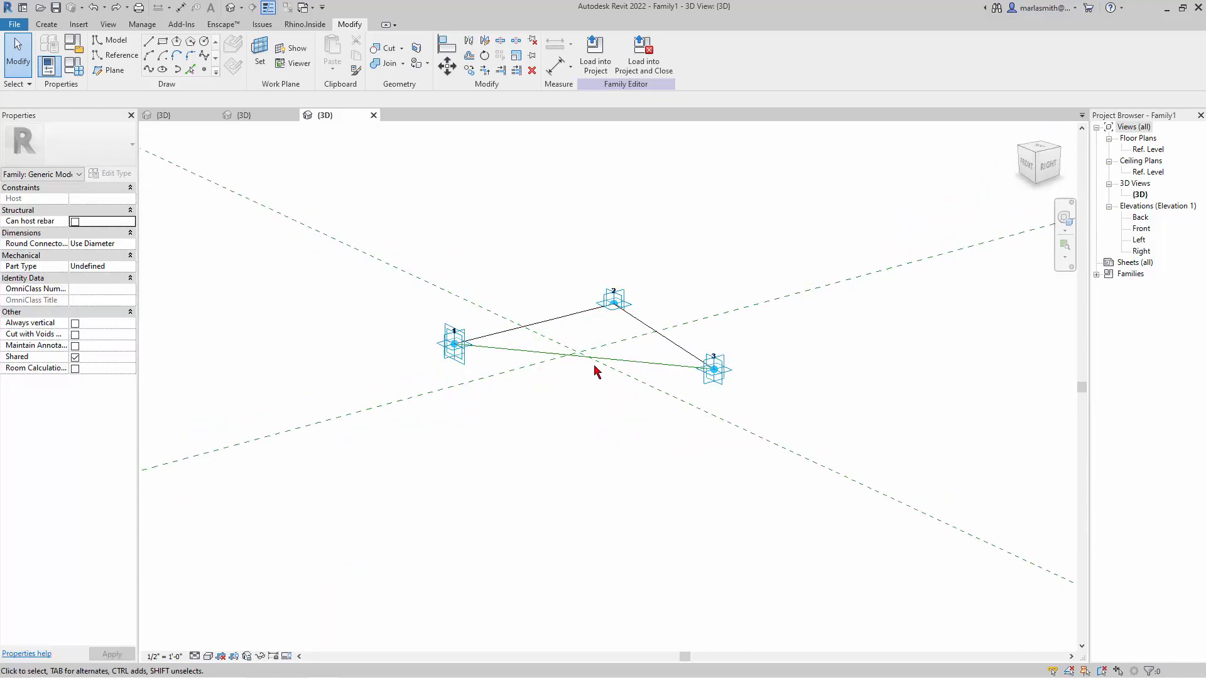
# Select the triangular surface form and filter the reference lines out of the selection, keeping only Generic Models.
pyautogui.press('Tab')
pyautogui.keyDown('shift'); pyautogui.moveTo(576, 434); pyautogui.dragTo(538, 458, button='middle'); pyautogui.keyUp('shift')
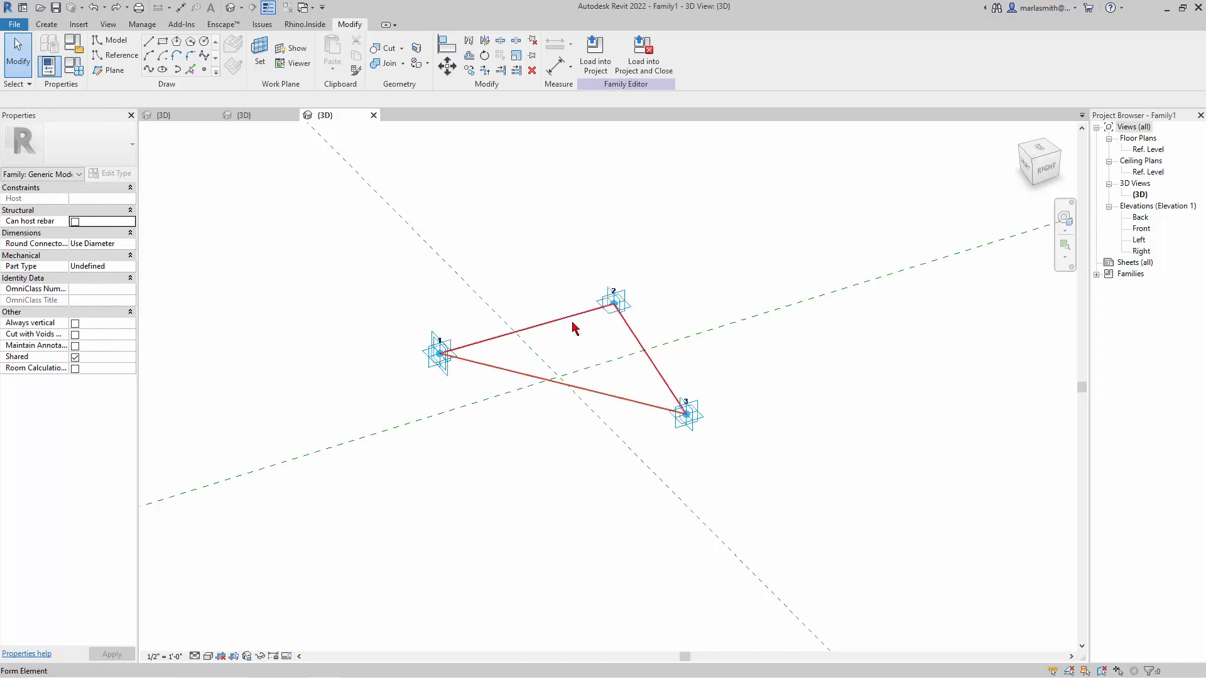
pyautogui.click(553, 270)
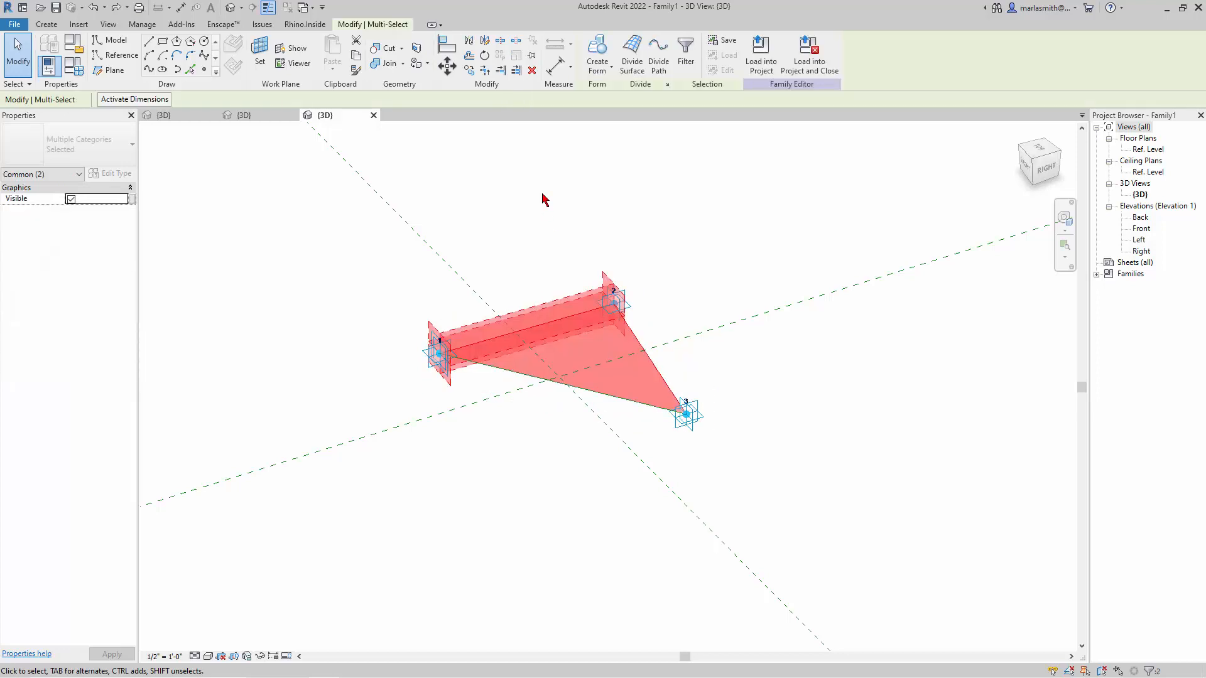
pyautogui.click(686, 53)
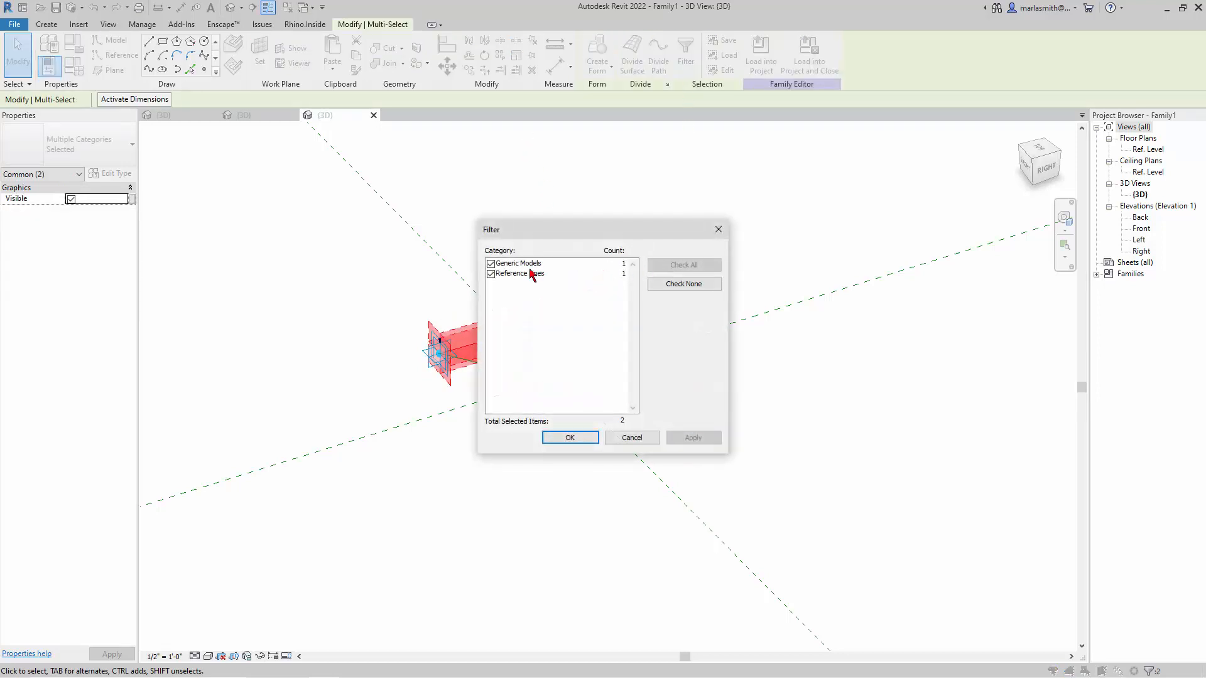
pyautogui.click(491, 275)
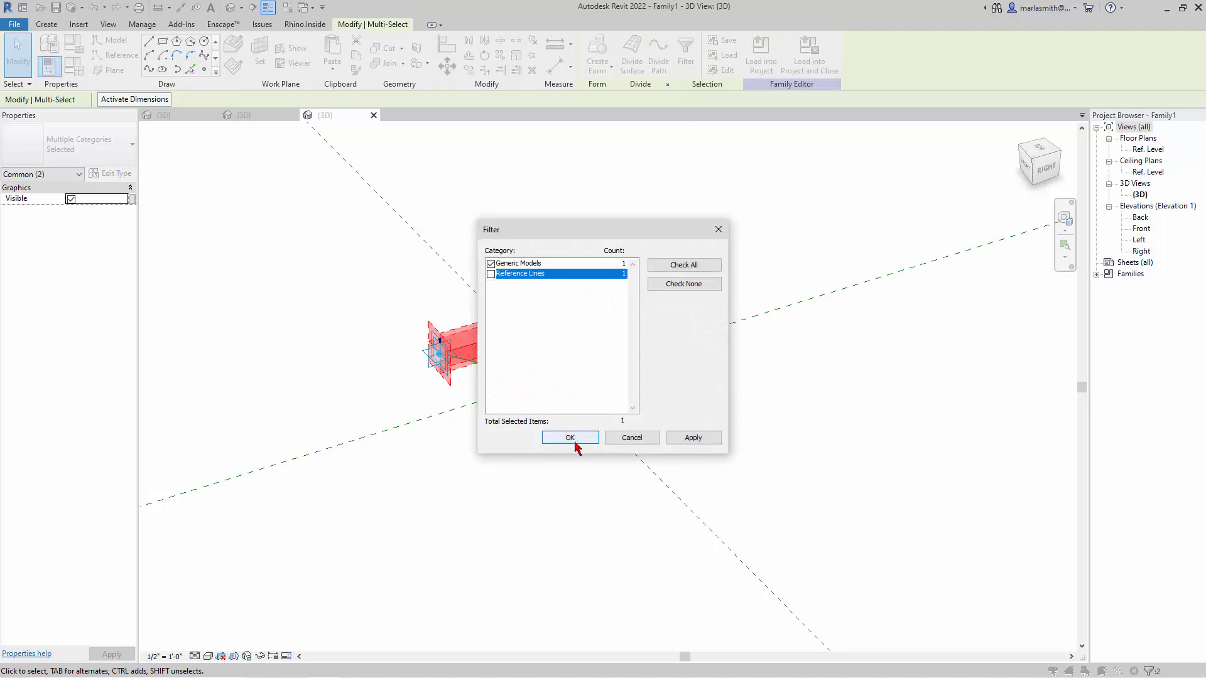
pyautogui.click(570, 437)
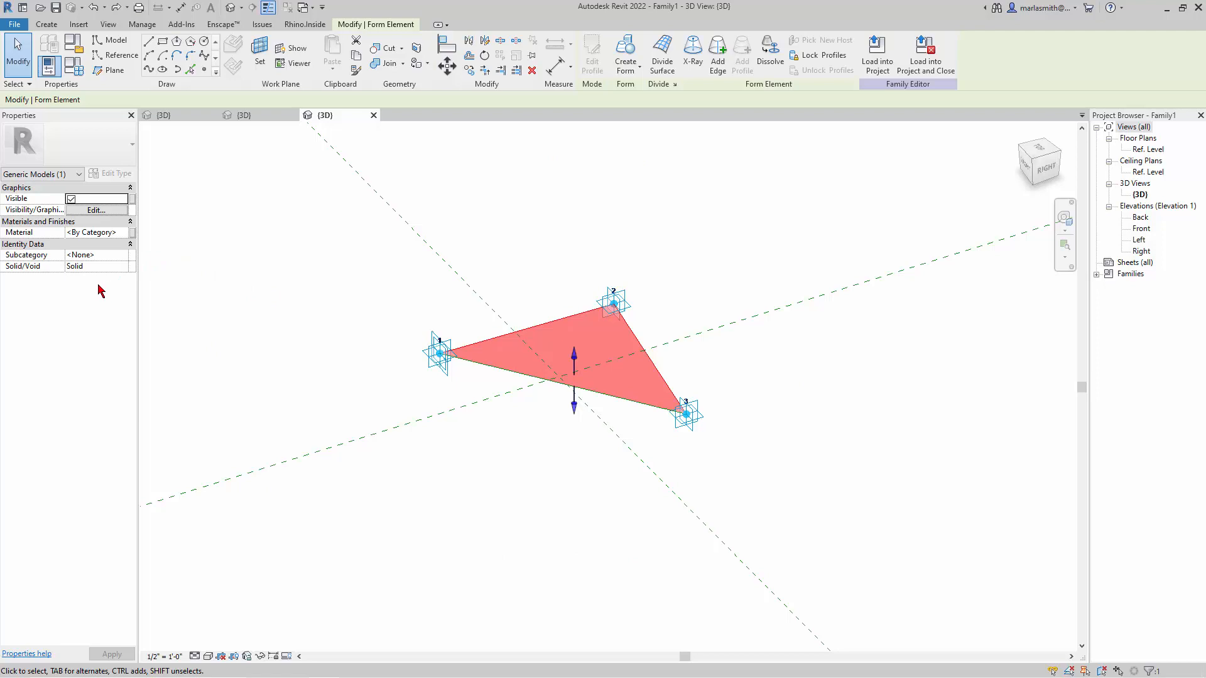
# Create a family type parameter named "Triangle material" under Materials and Finishes and associate it with the surface form's material.
pyautogui.click(132, 233)
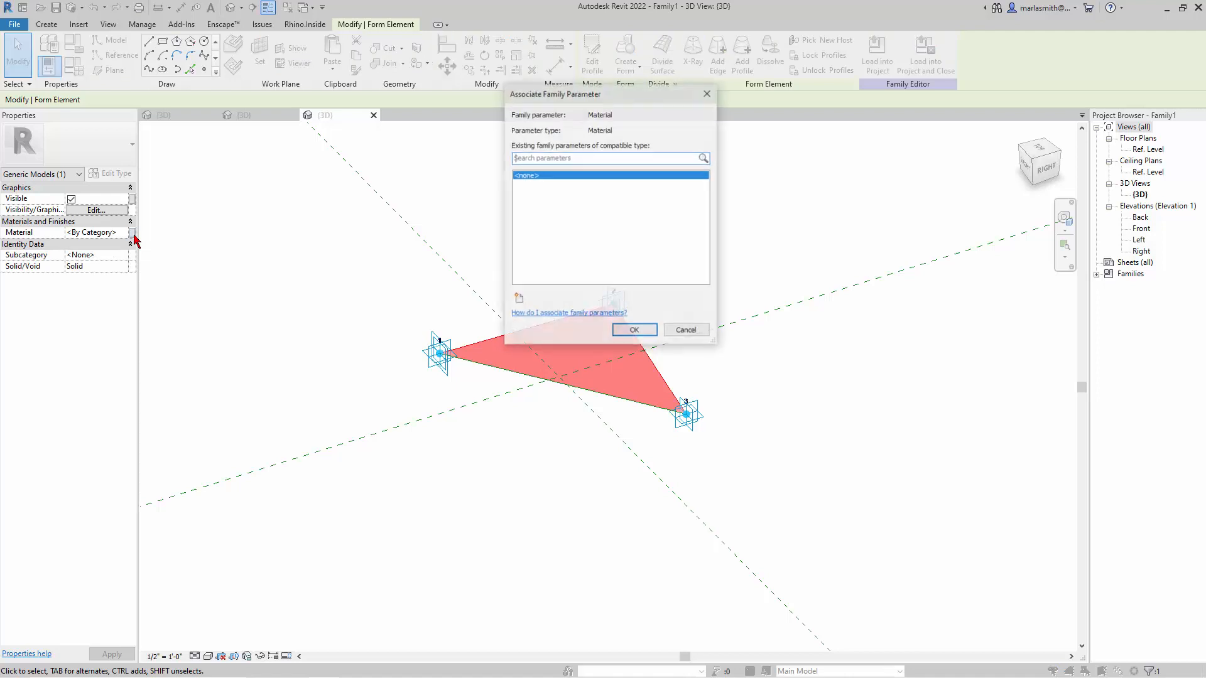
pyautogui.click(519, 299)
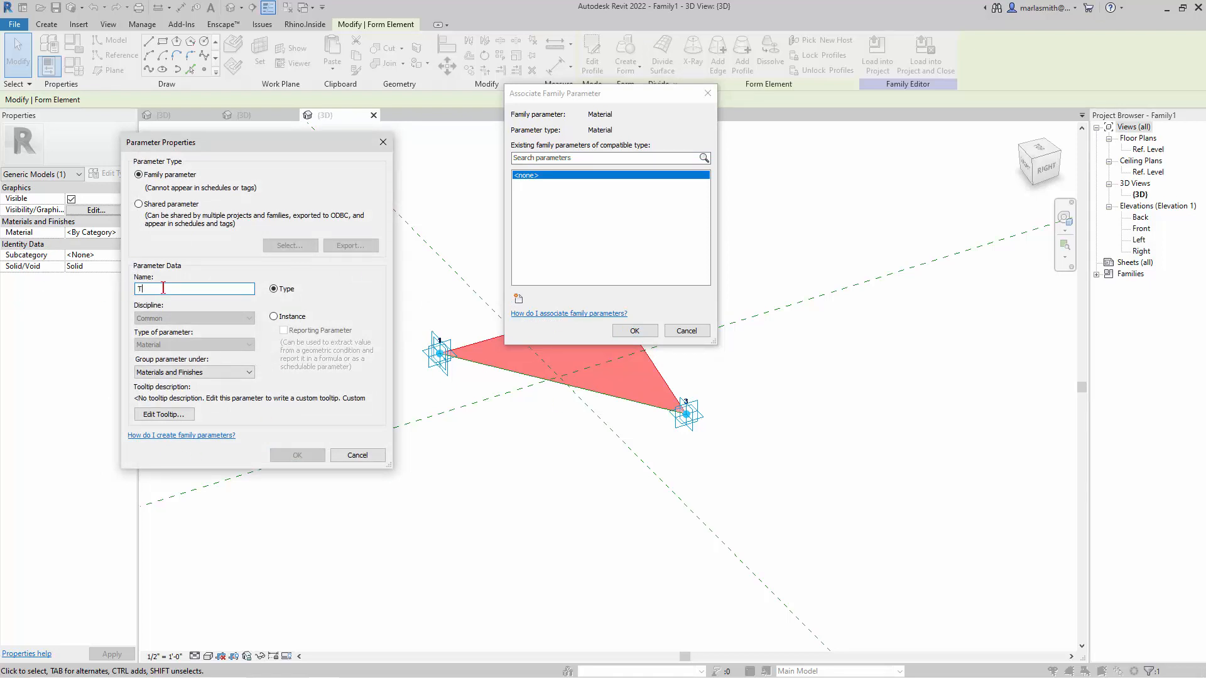
pyautogui.write('T')
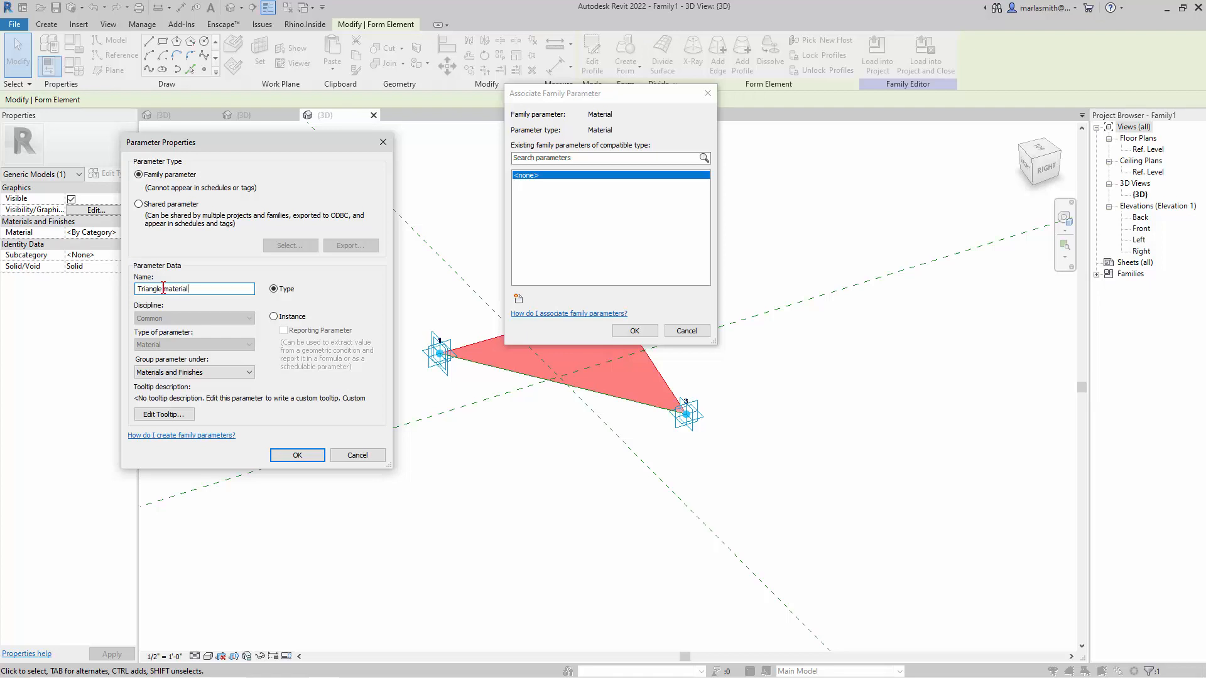
pyautogui.press('Return')
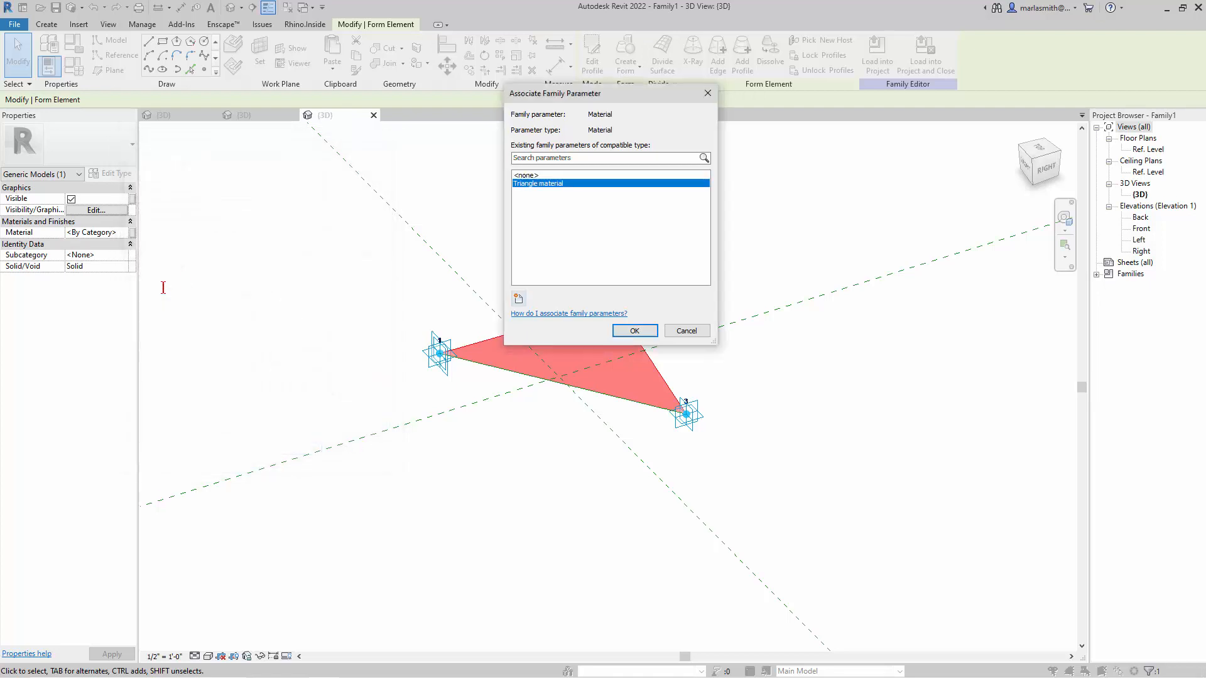
pyautogui.click(646, 333)
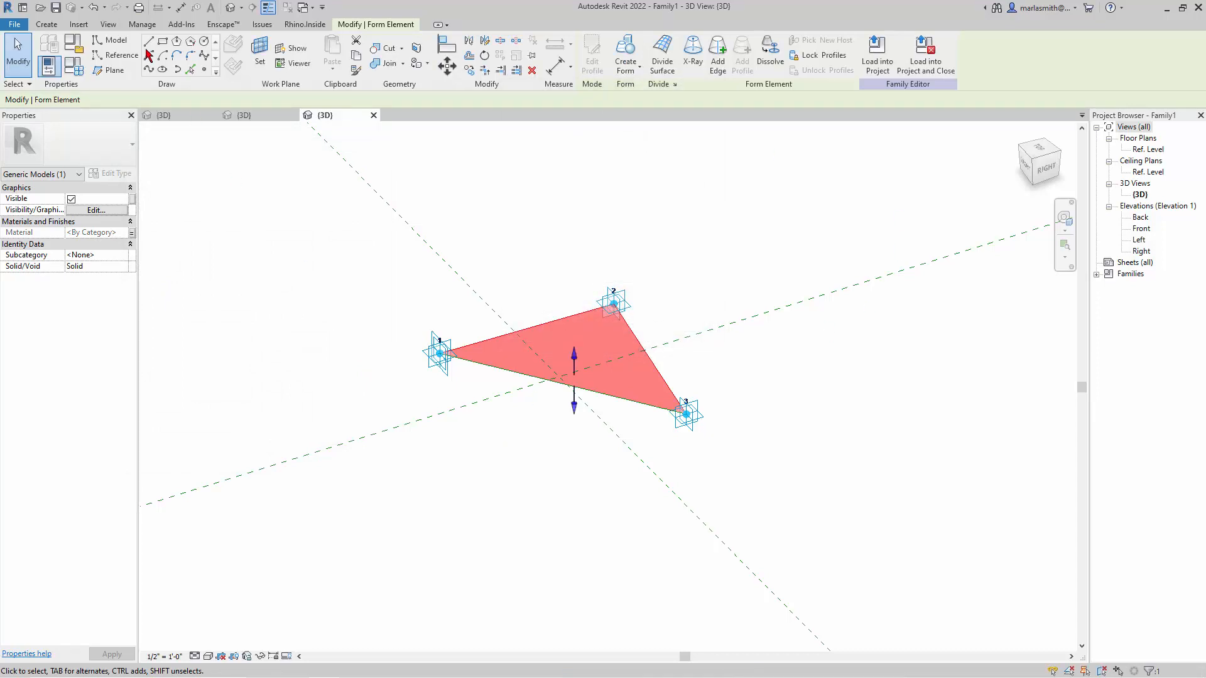
# Start saving the family and create and open a new Desktop folder named "New Canopy" as its location.
pyautogui.click(55, 8)
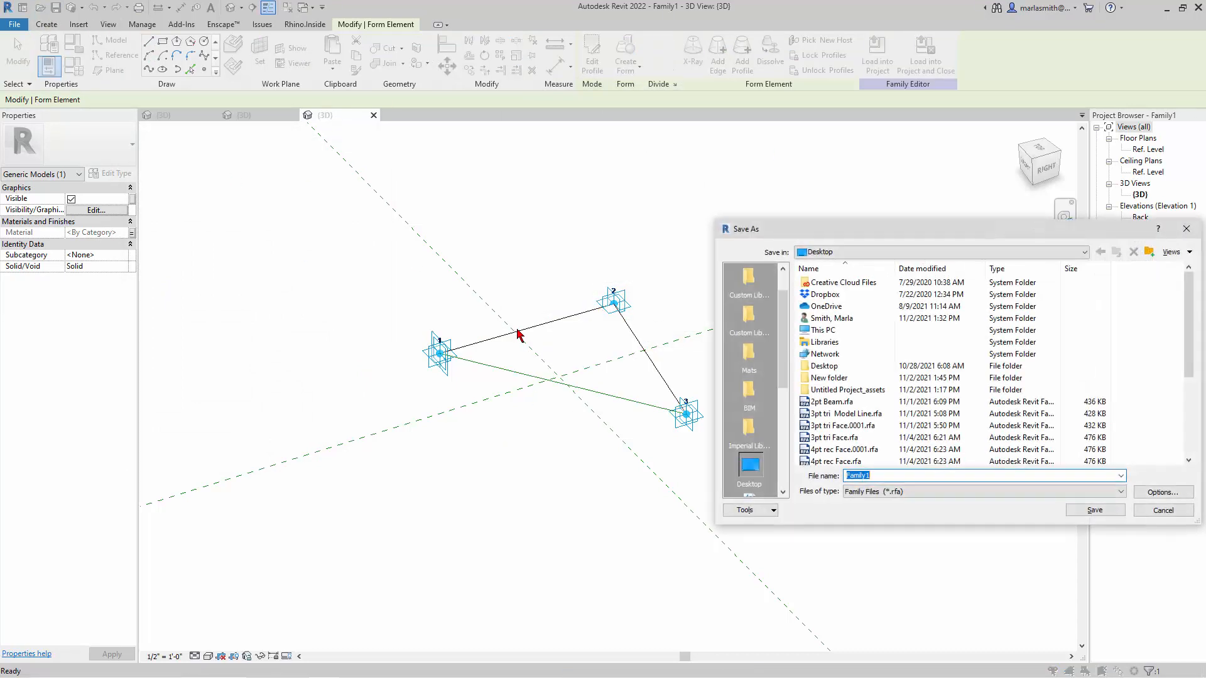
pyautogui.click(856, 346)
pyautogui.rightClick(856, 346)
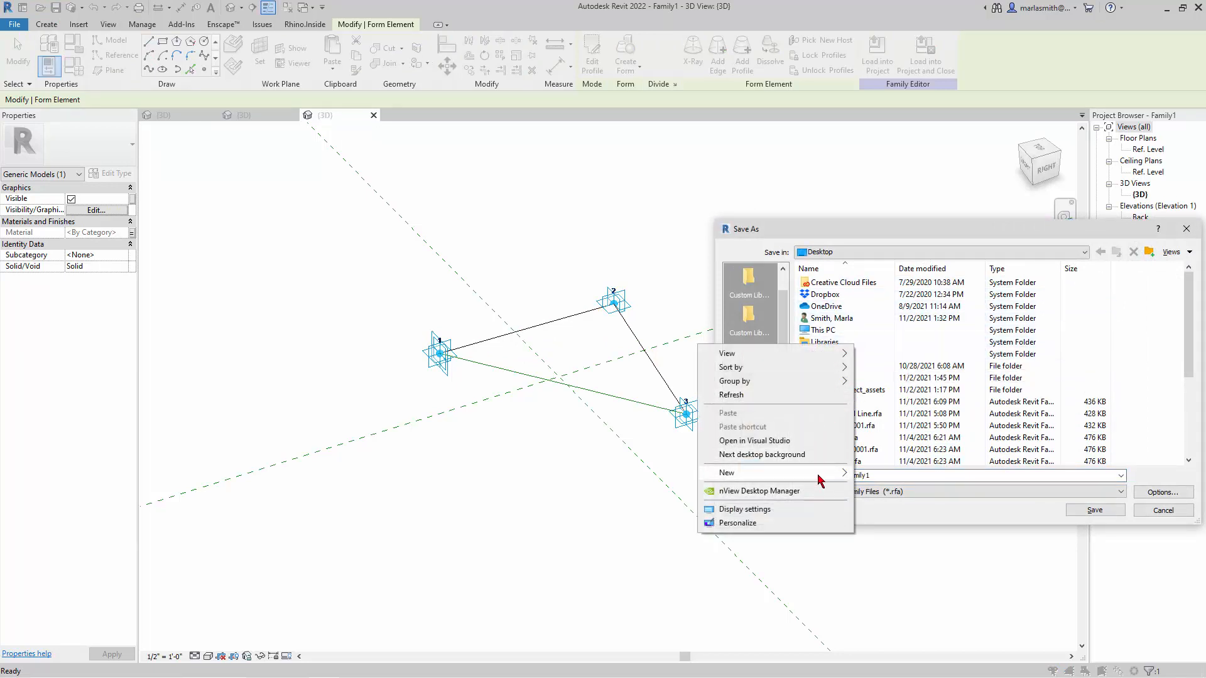
pyautogui.moveTo(817, 479)
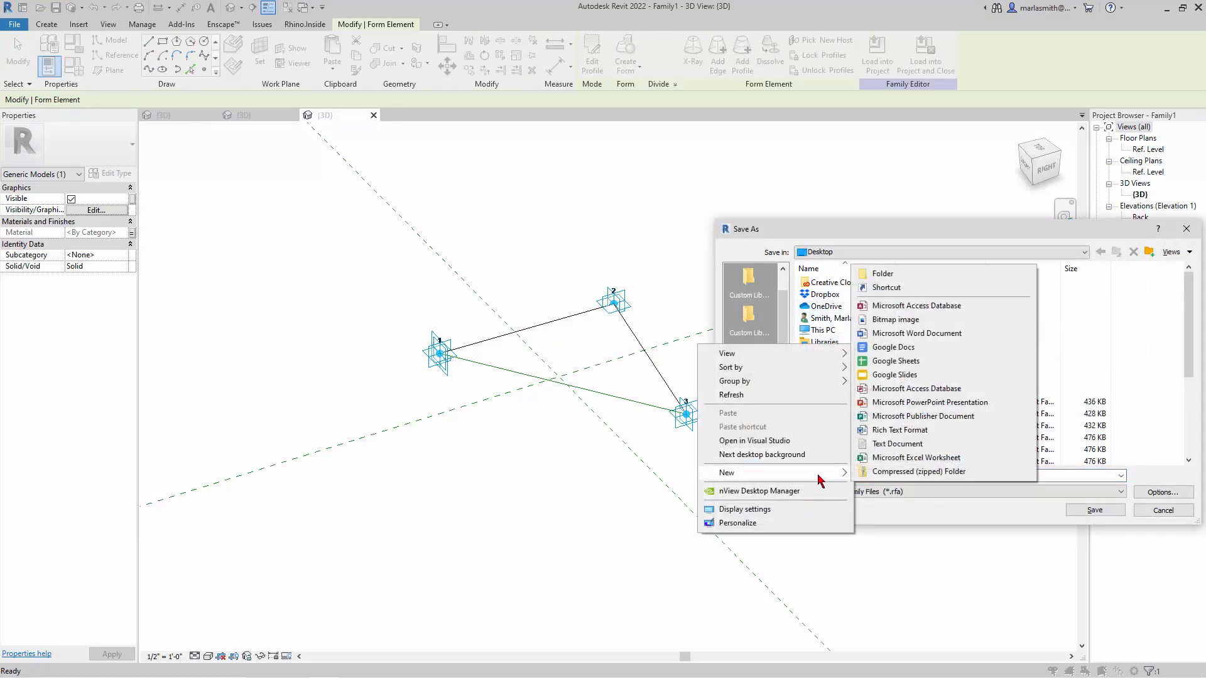
pyautogui.click(891, 276)
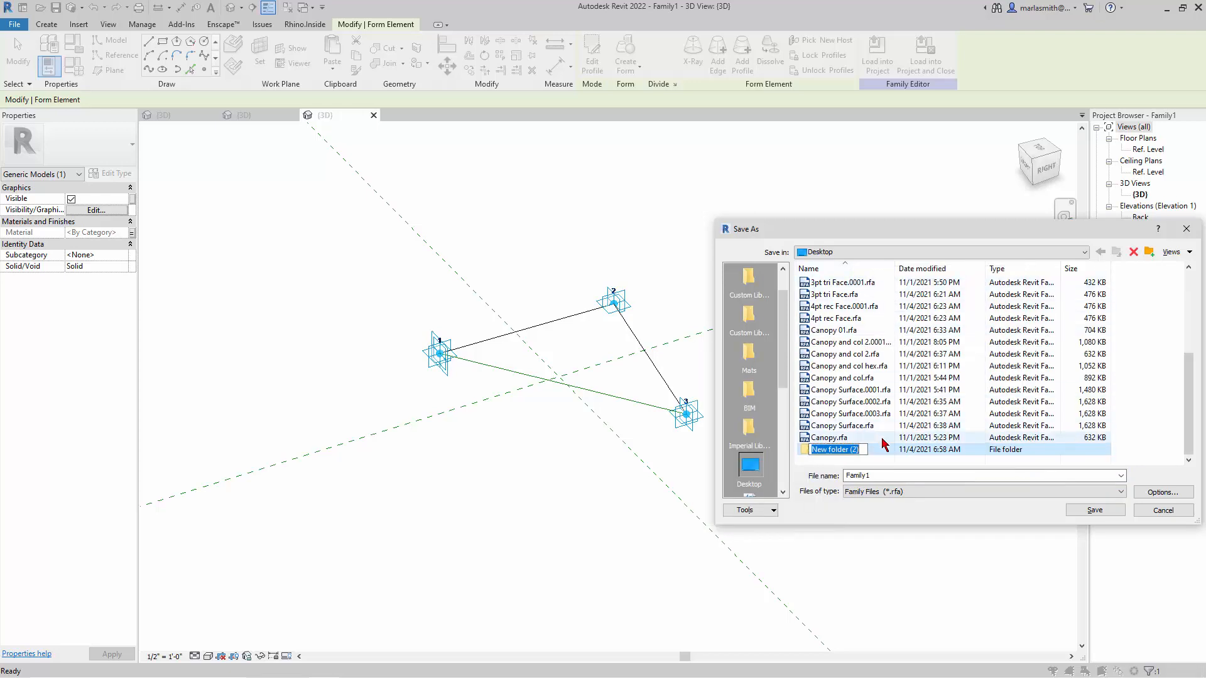
pyautogui.write('New Canopy')
pyautogui.press('Return')
pyautogui.doubleClick(835, 450)
# Save the family file as "3pt Triangle" in the New Canopy folder.
pyautogui.doubleClick(884, 476)
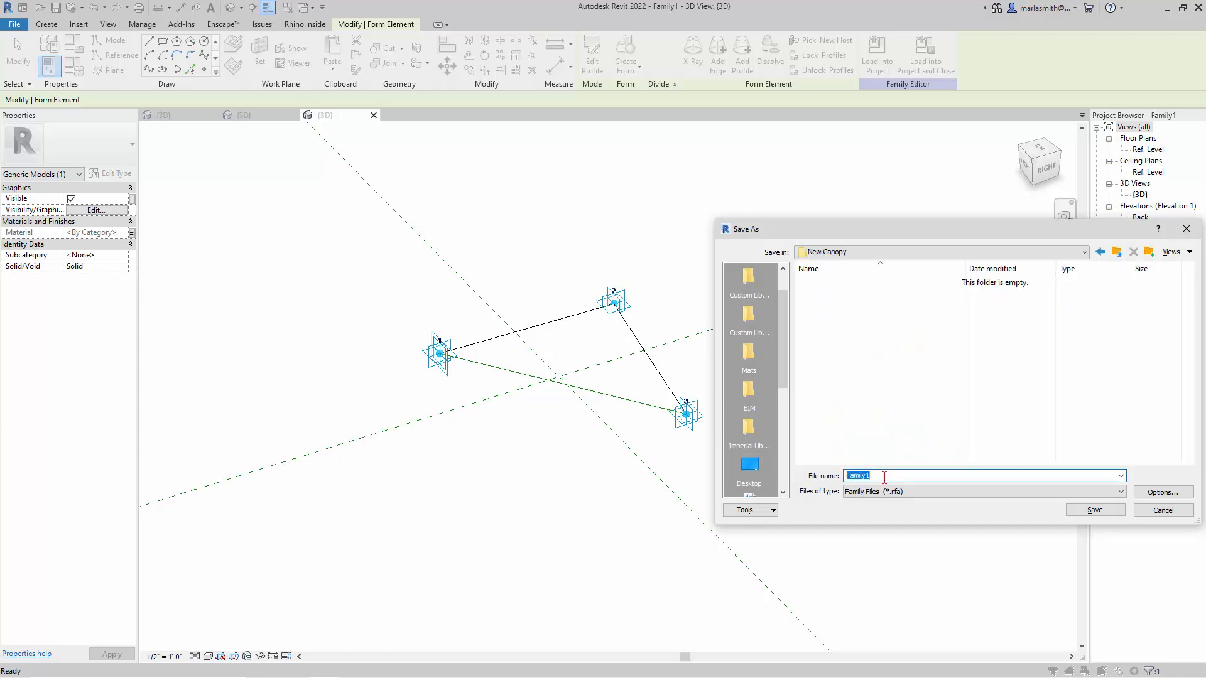
pyautogui.write('3pt')
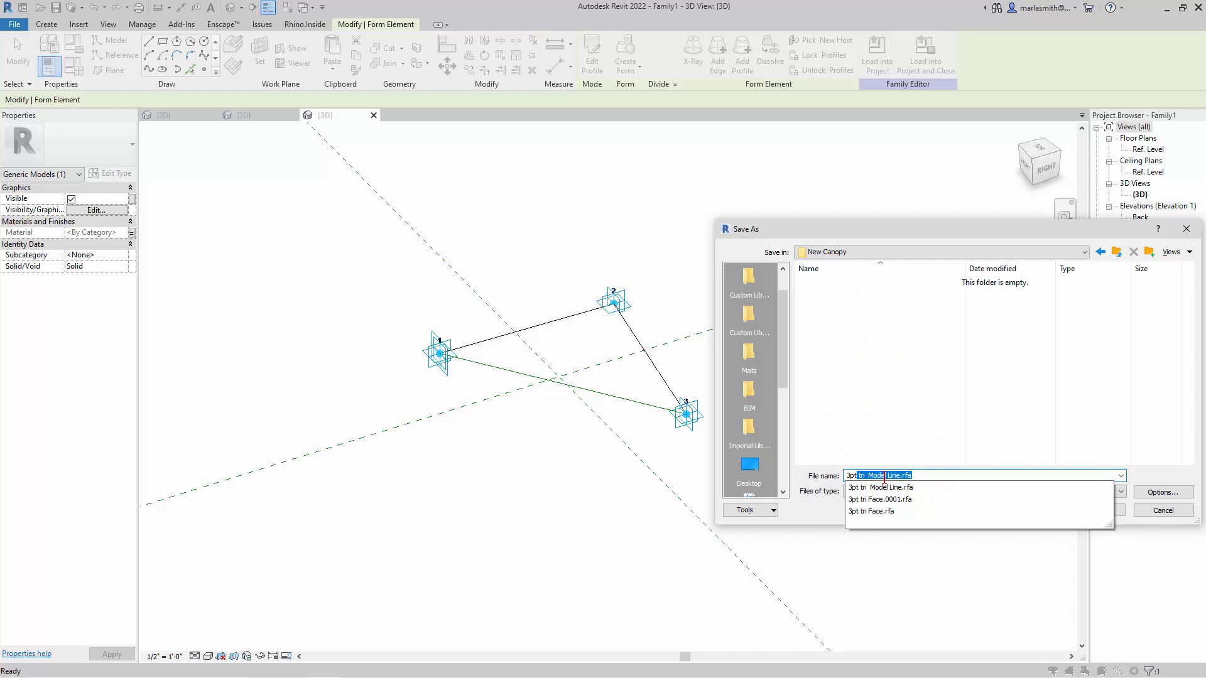
pyautogui.write(' Triangle')
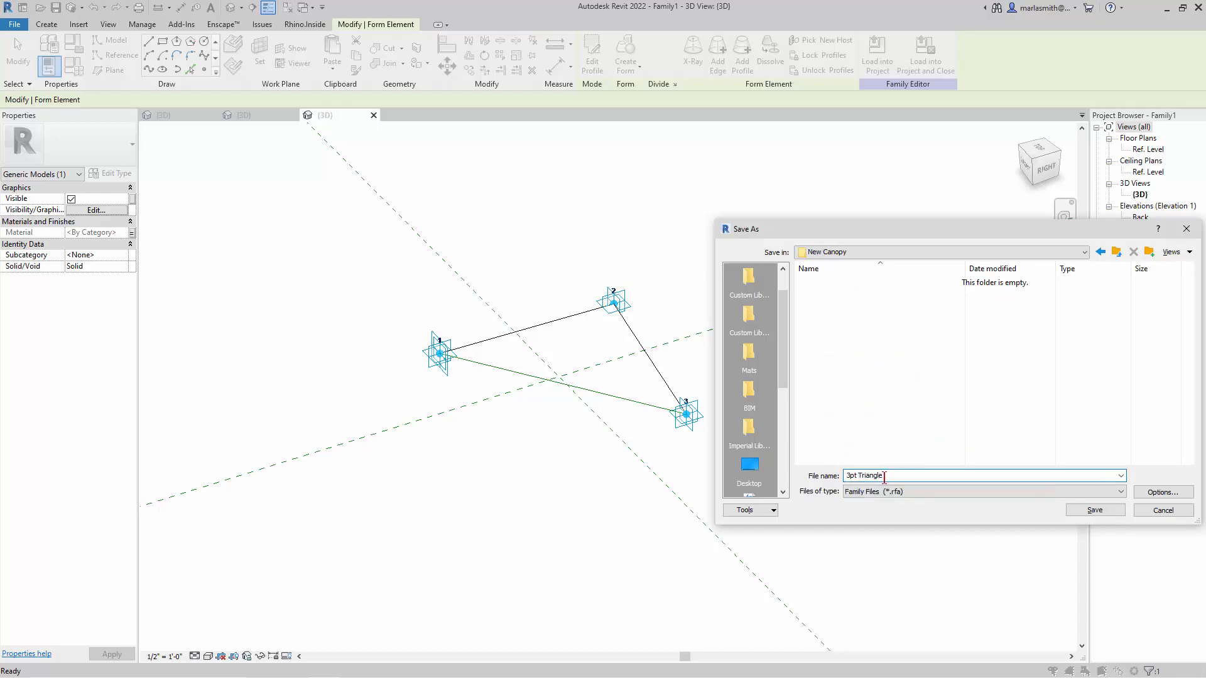
pyautogui.press('Return')
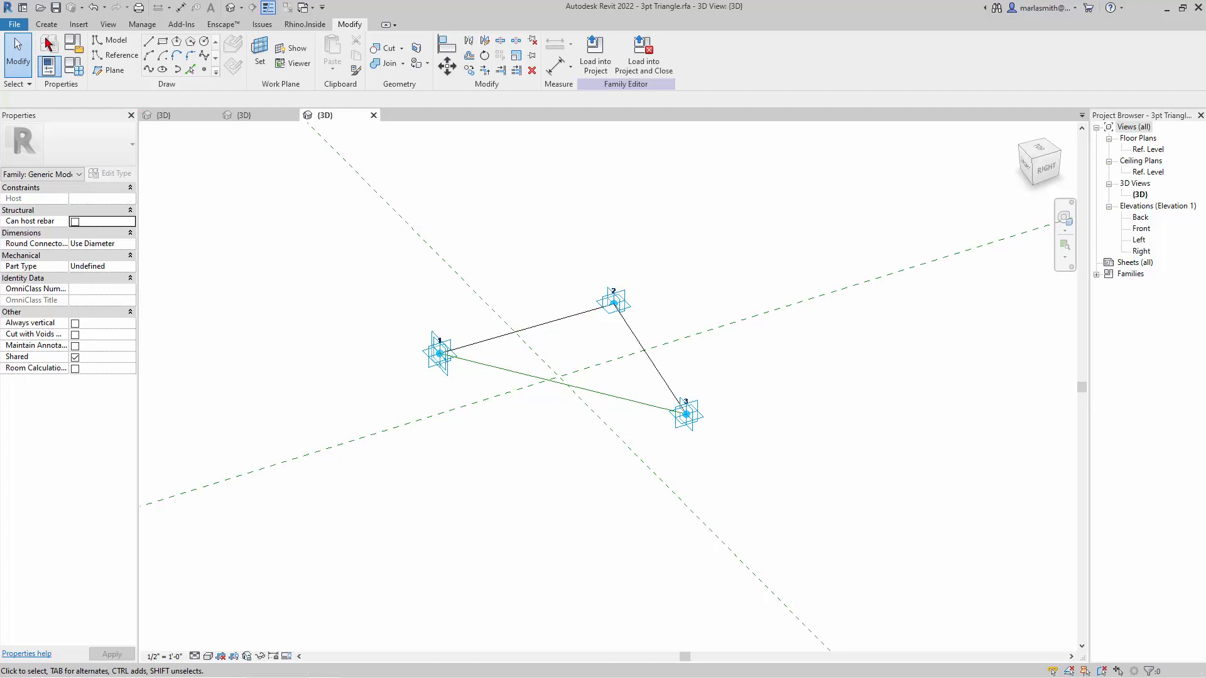
# Create a new family type named "Shade 1".
pyautogui.click(80, 73)
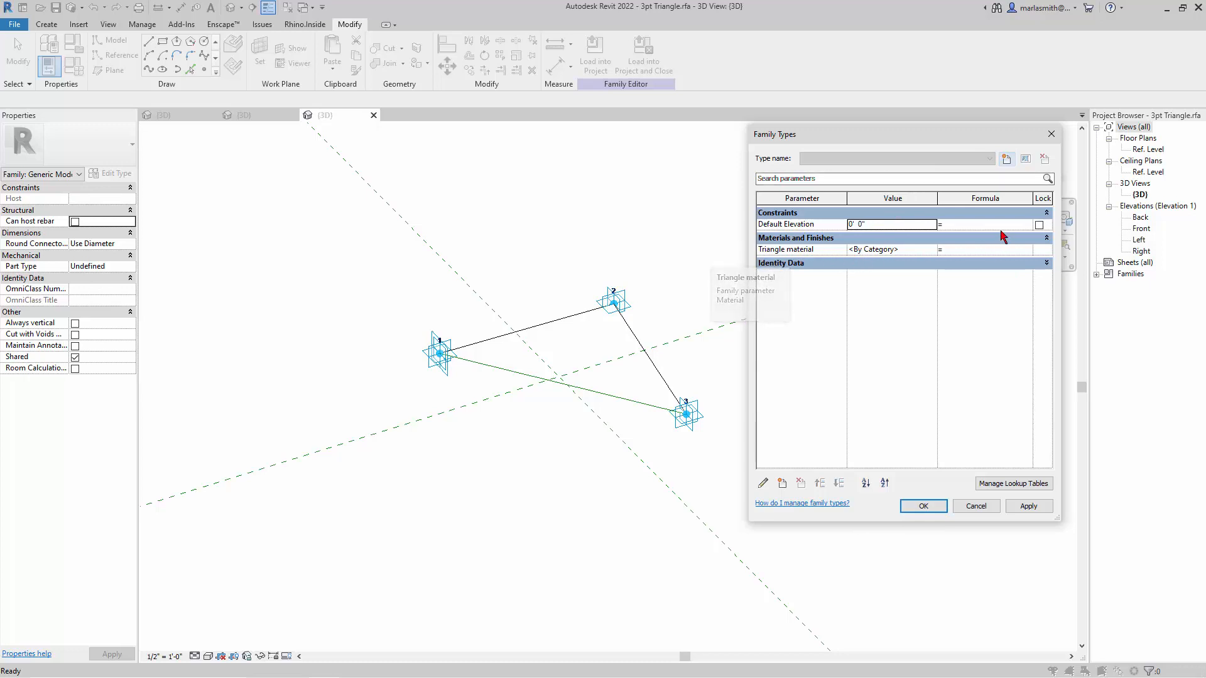
pyautogui.click(1006, 162)
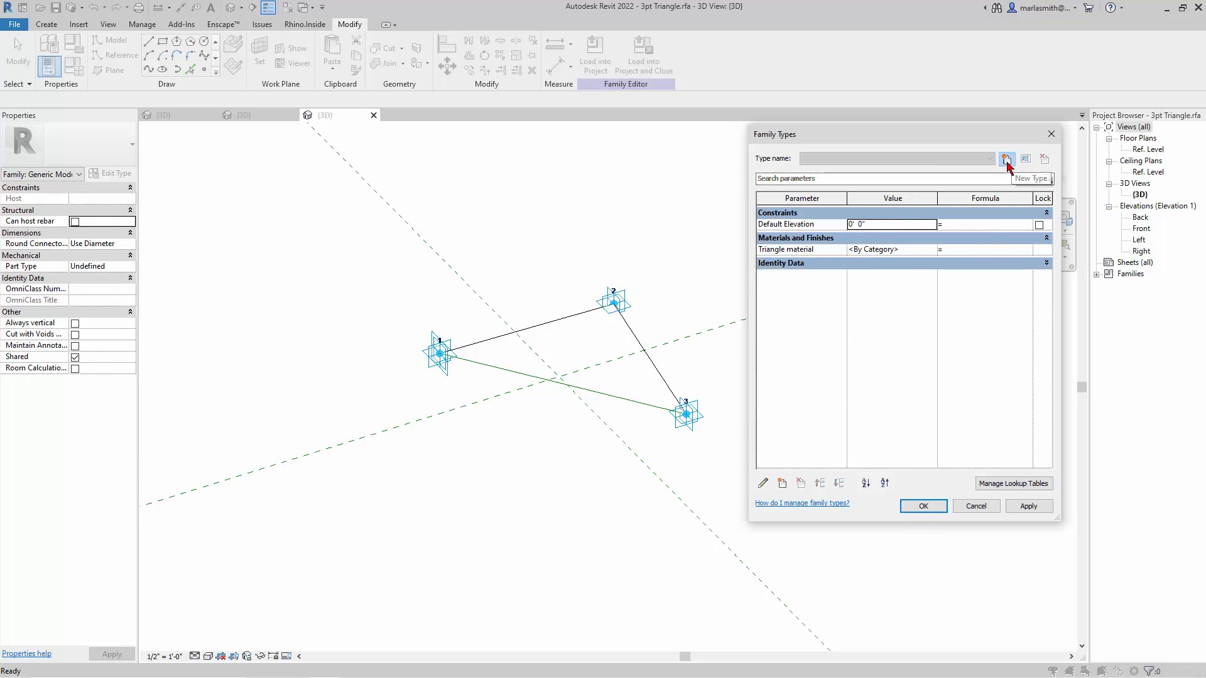
pyautogui.write('C')
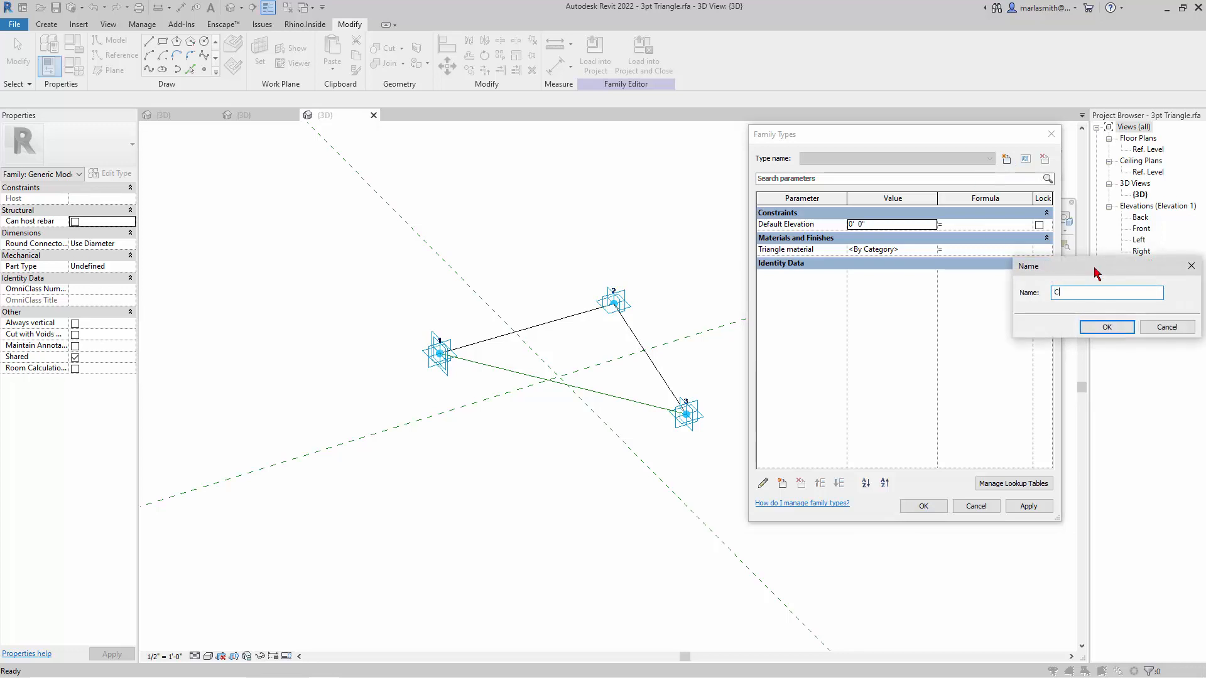
pyautogui.press('BackSpace')
pyautogui.write('Shade 1')
pyautogui.press('Return')
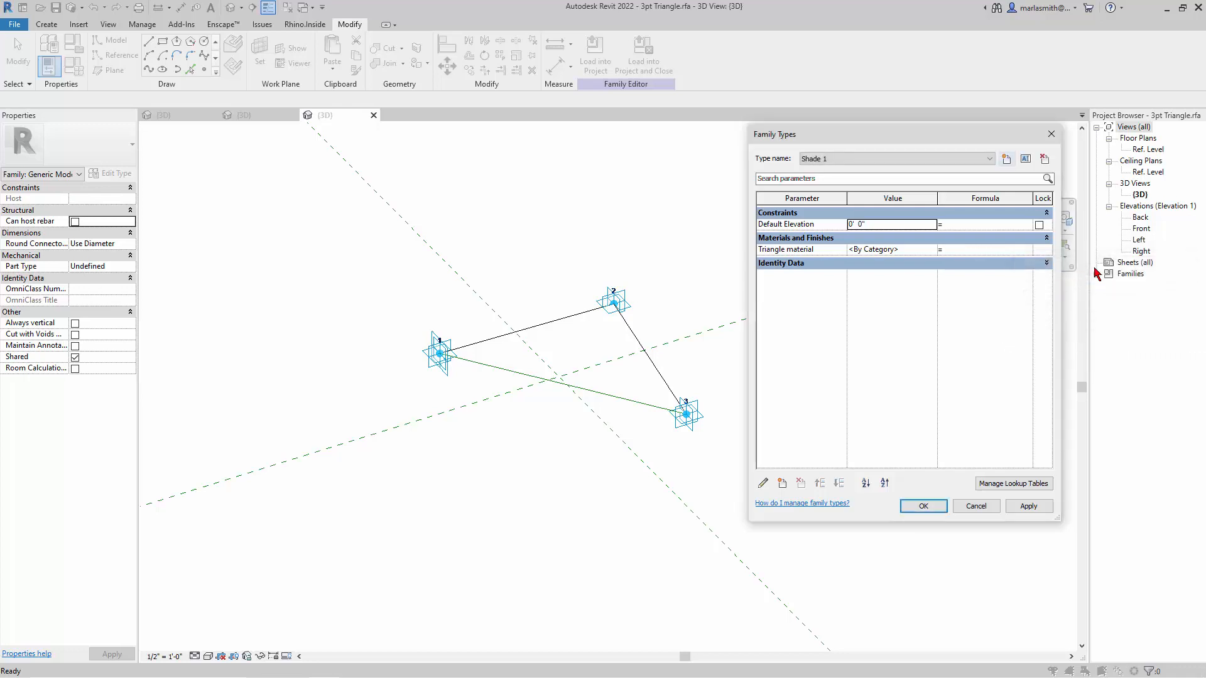
# Search materials for "Fabric" and assign Canvas to Shade 1's Triangle material, with Use Render Appearance enabled for shading.
pyautogui.click(929, 249)
pyautogui.click(932, 249)
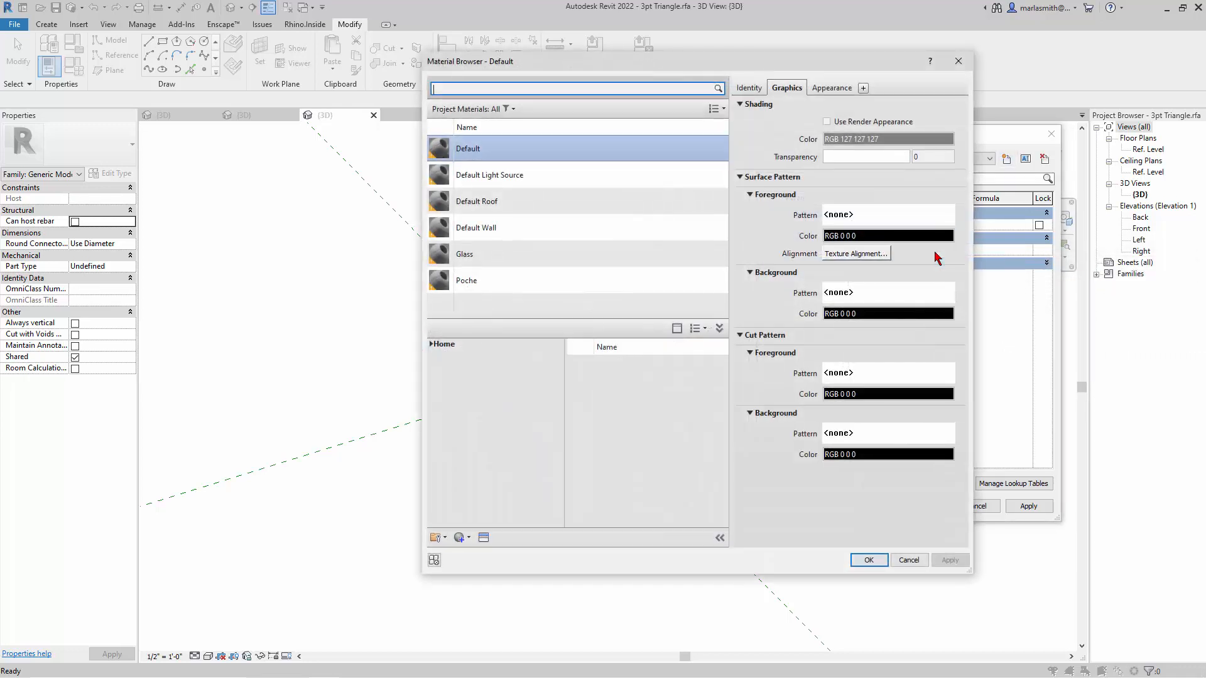
pyautogui.click(544, 90)
pyautogui.write('Fabric')
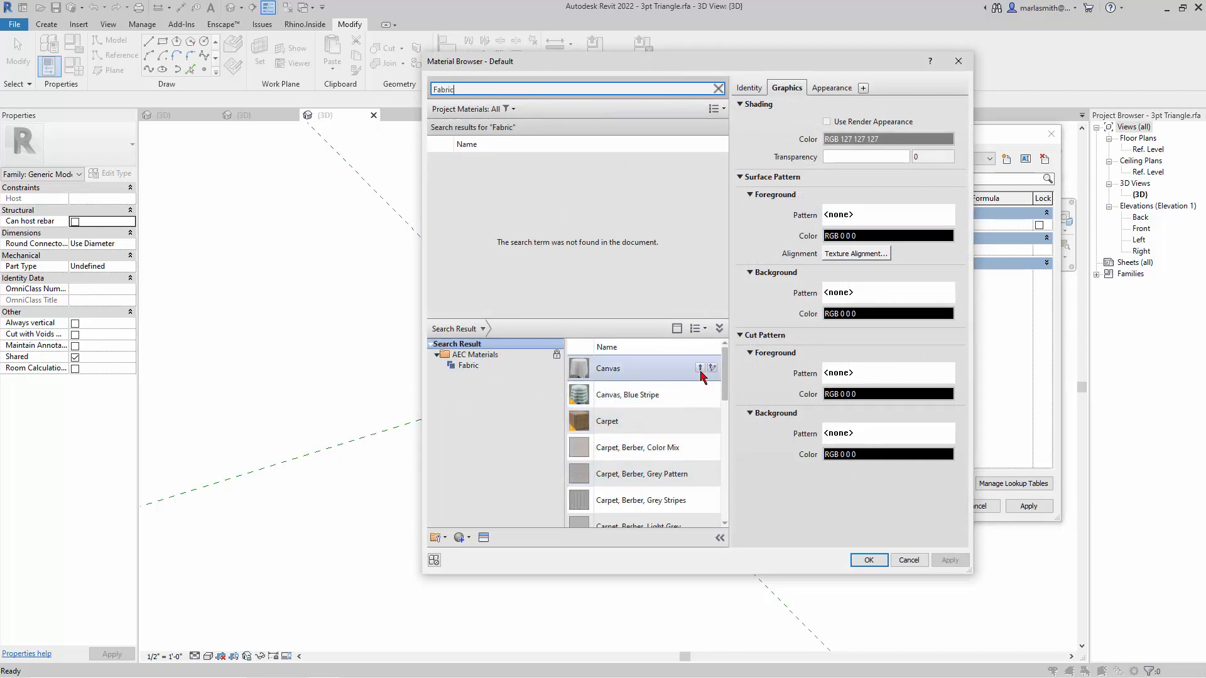
pyautogui.click(701, 369)
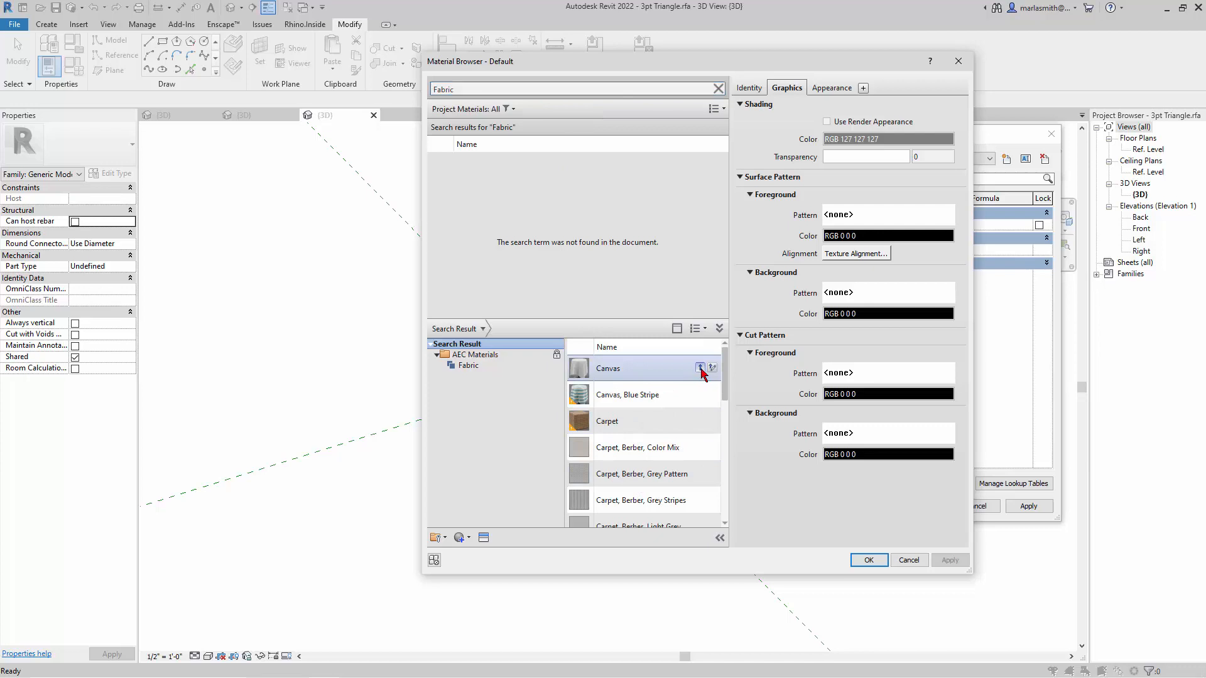
pyautogui.click(826, 121)
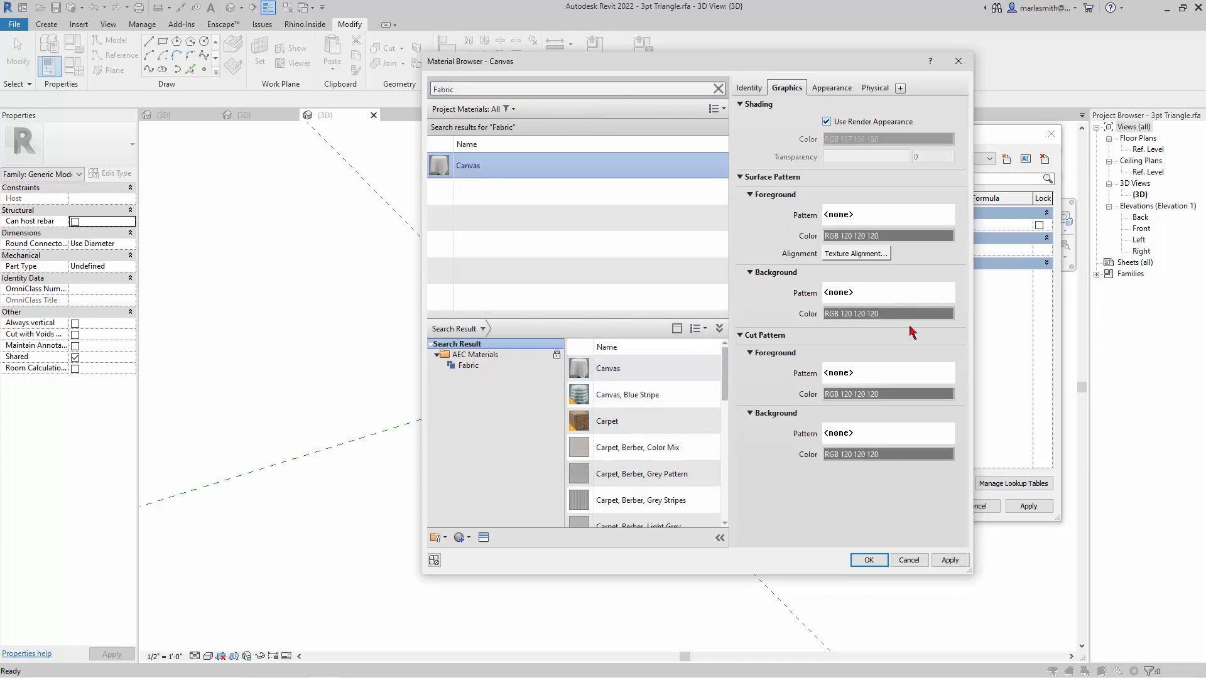
pyautogui.click(868, 560)
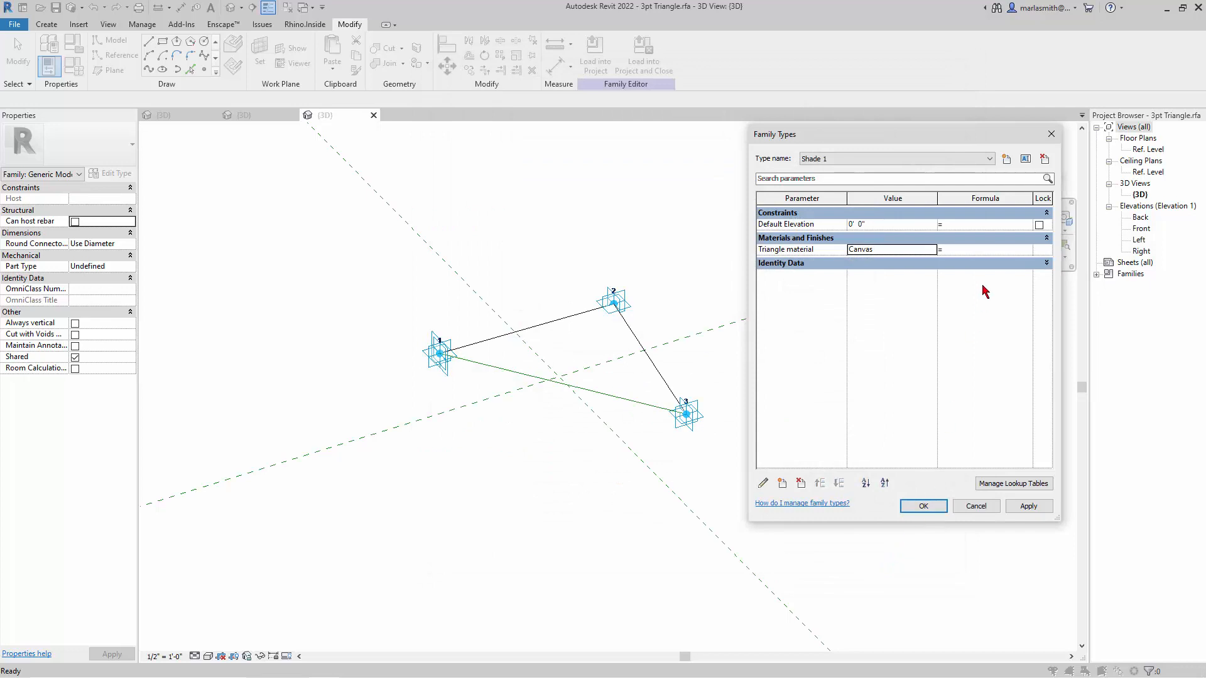
# Add a second family type named "Shade 2".
pyautogui.click(1006, 159)
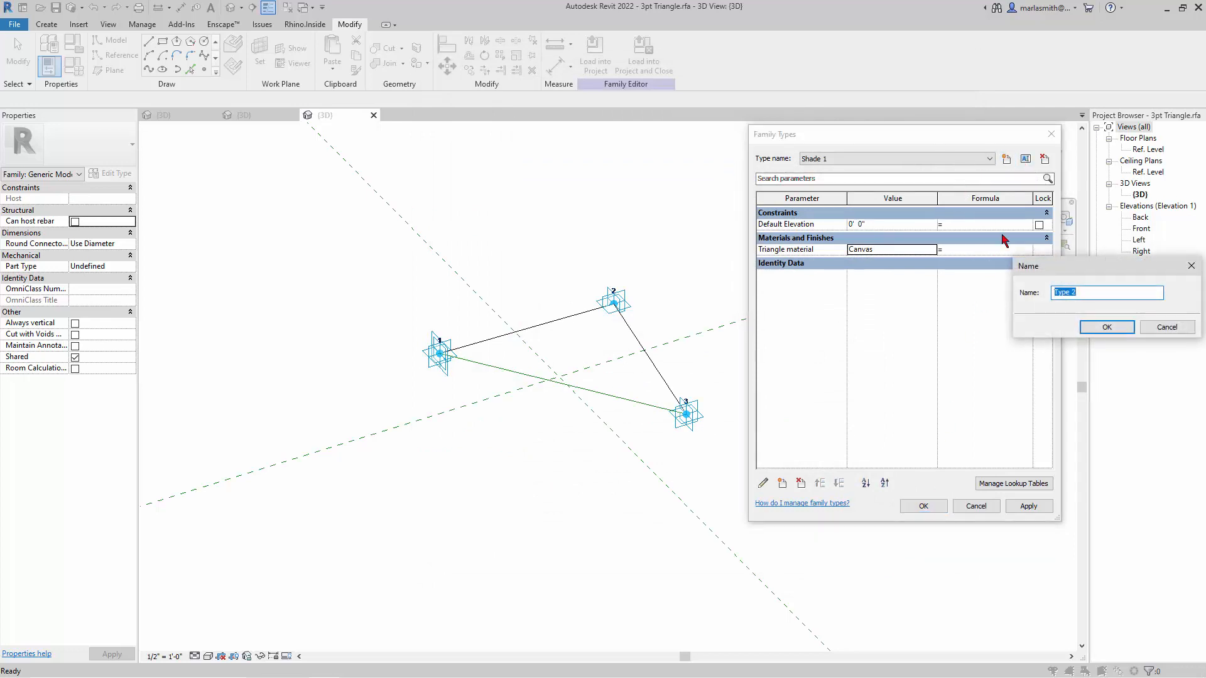
pyautogui.write('Shad')
pyautogui.click(1107, 327)
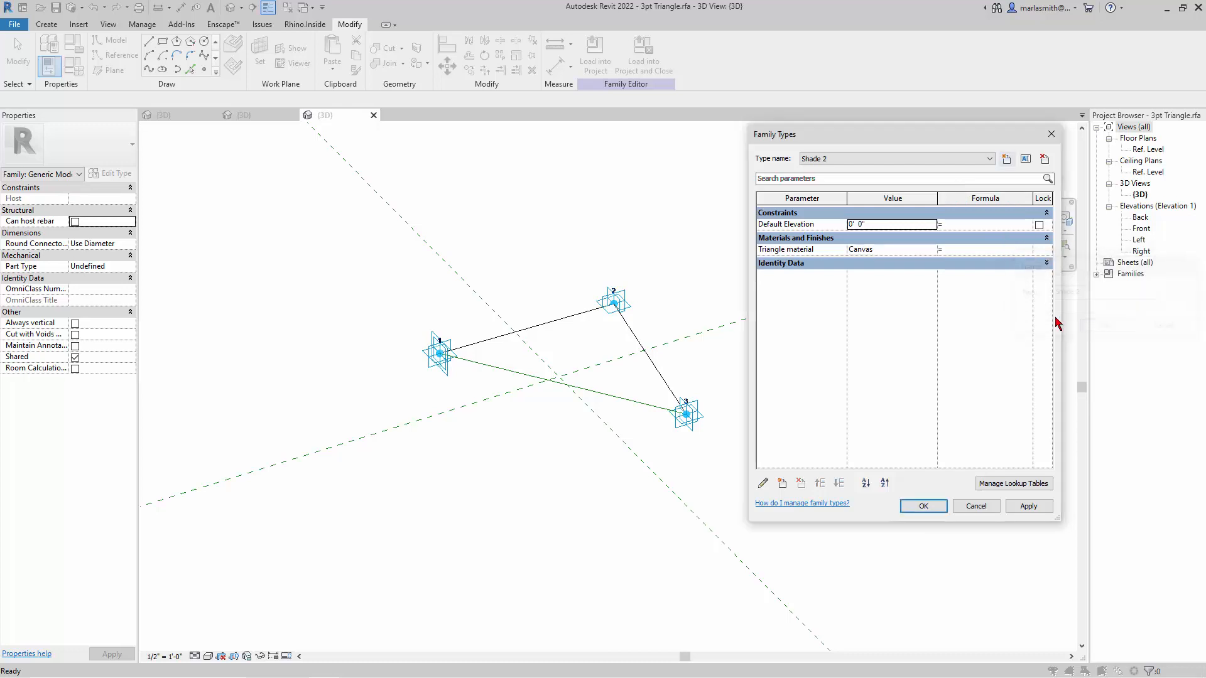
# Search materials for "Fabric" and assign Linen, Beige to Shade 2's Triangle material, with Use Render Appearance enabled for shading.
pyautogui.click(931, 249)
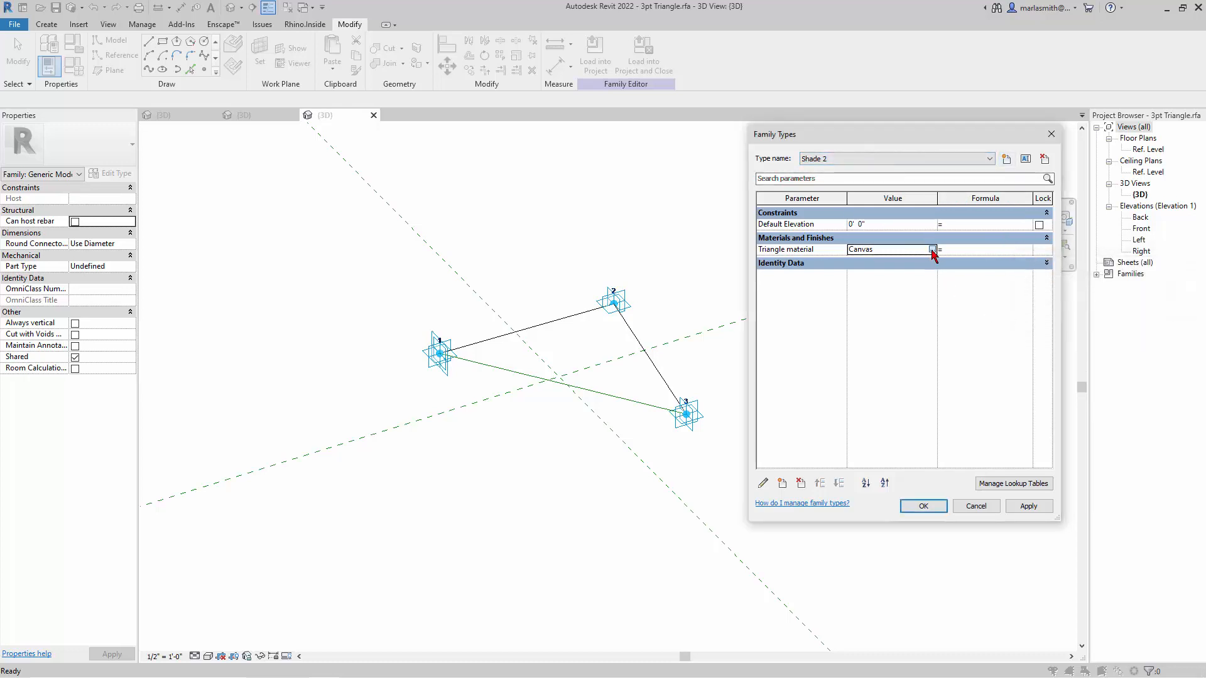
pyautogui.click(933, 250)
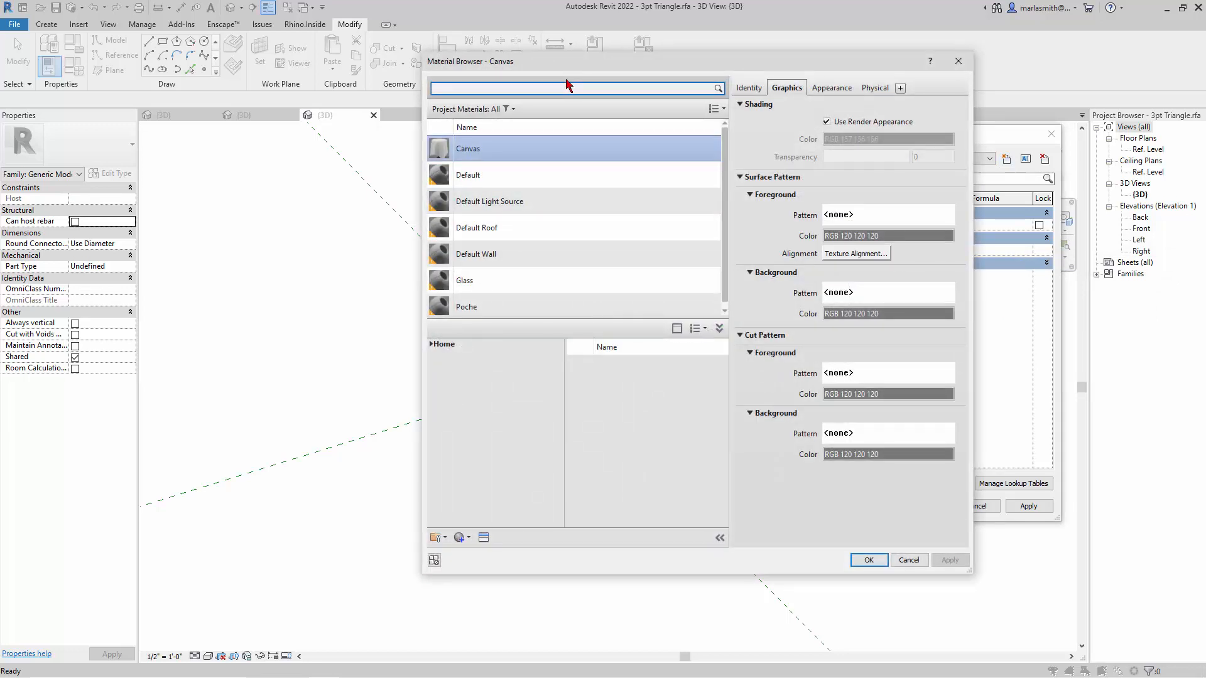
pyautogui.click(566, 85)
pyautogui.write('Fabric')
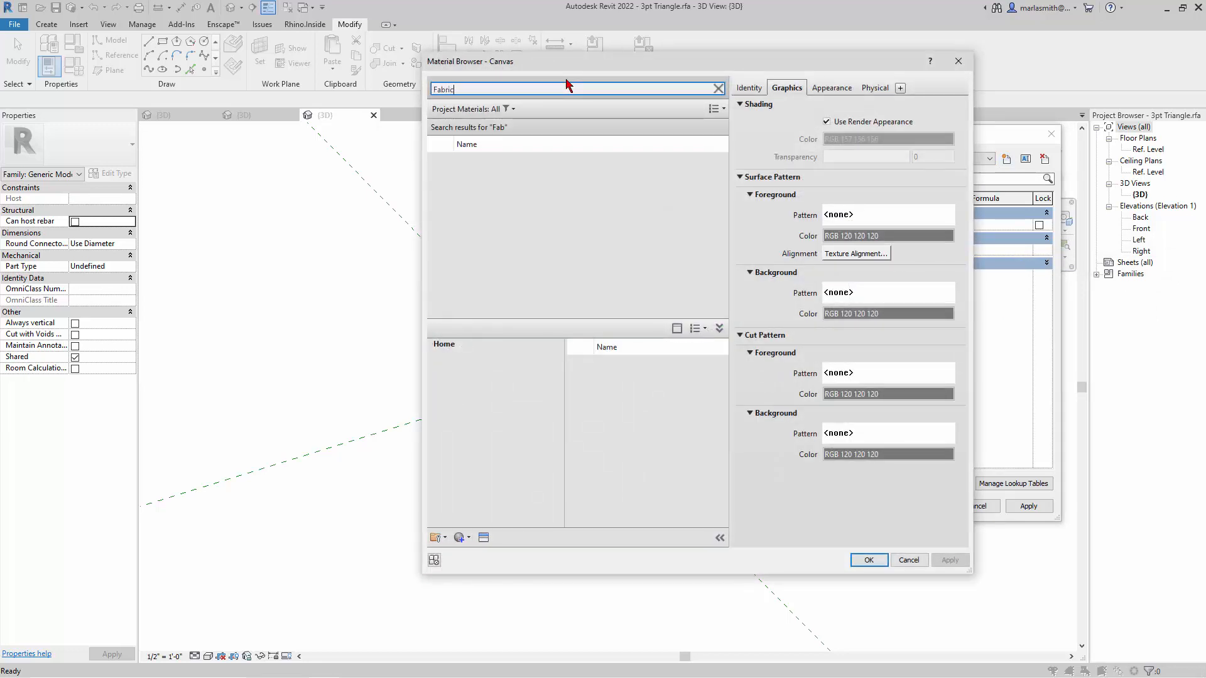
pyautogui.scroll(-2, 679, 450)
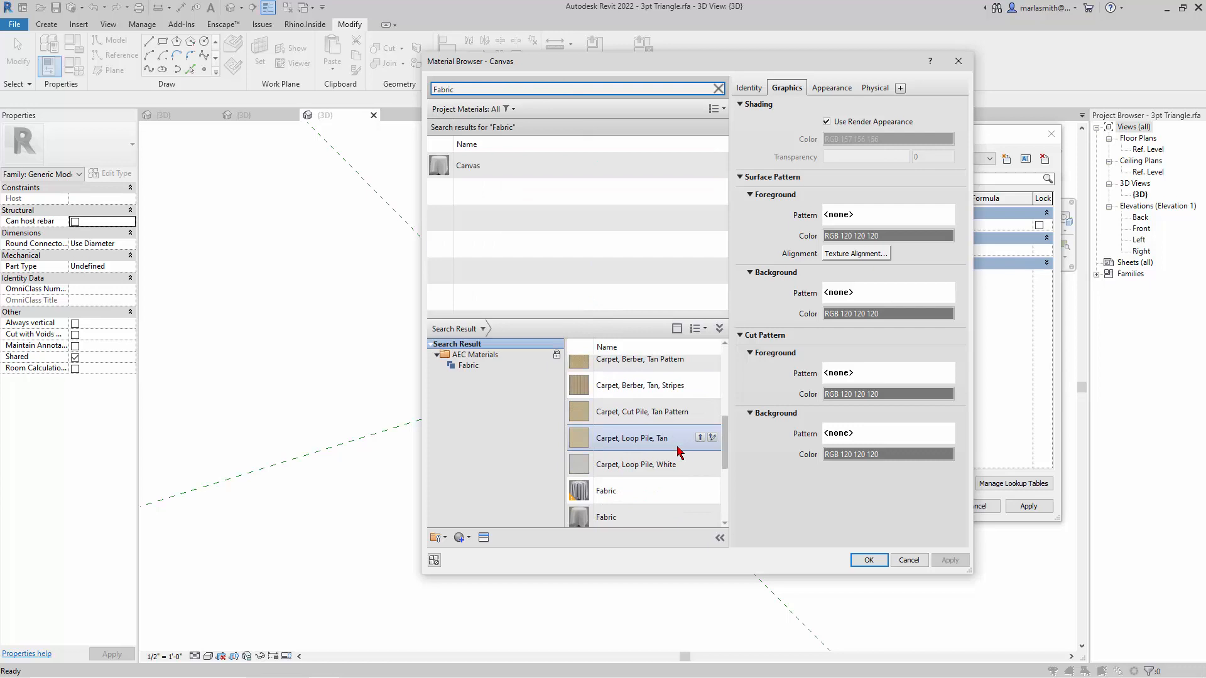
pyautogui.scroll(-2, 678, 451)
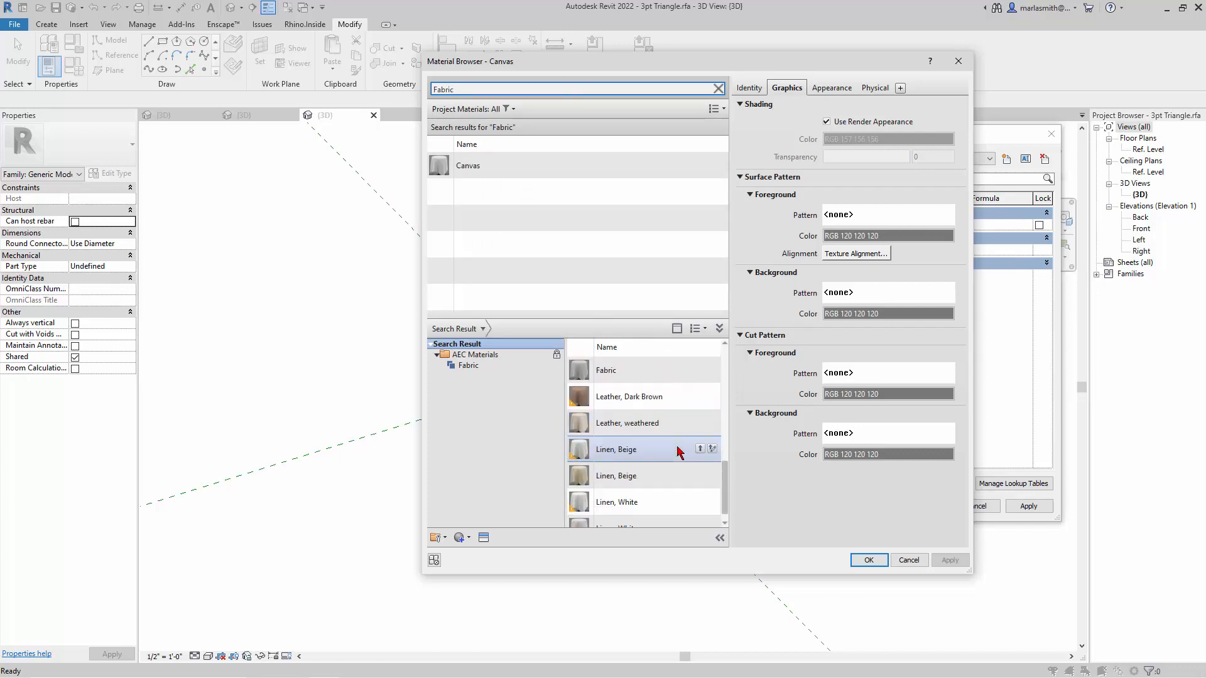
pyautogui.click(700, 475)
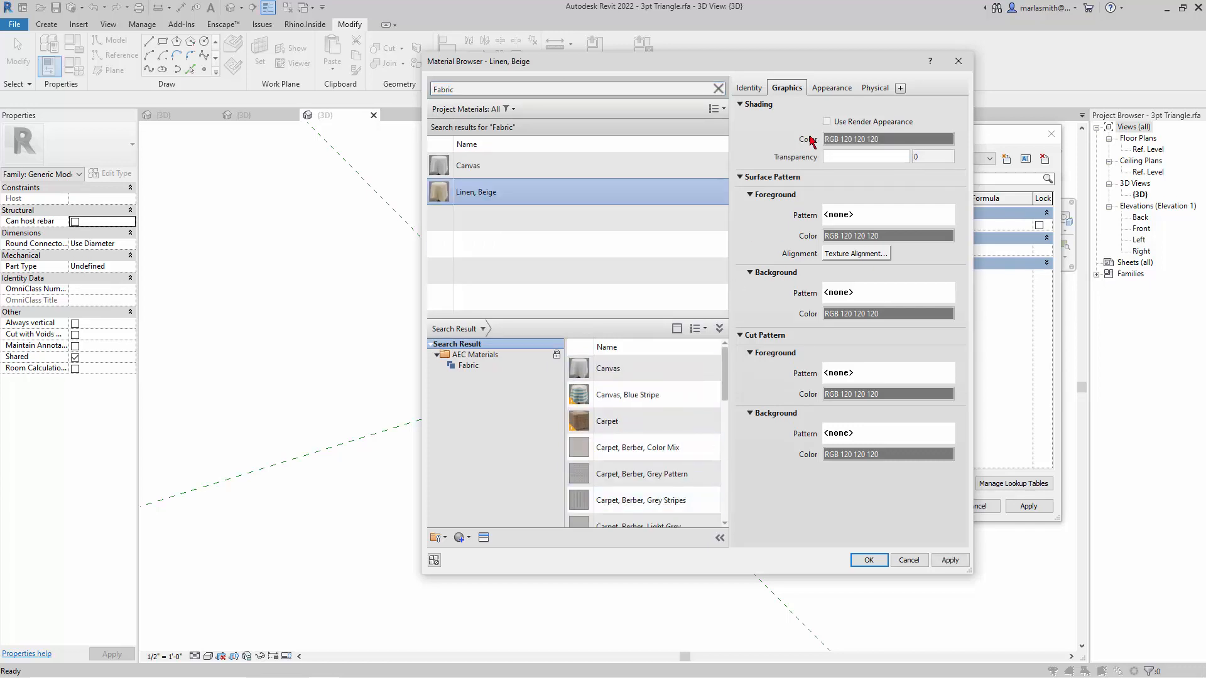
pyautogui.click(827, 122)
pyautogui.click(826, 121)
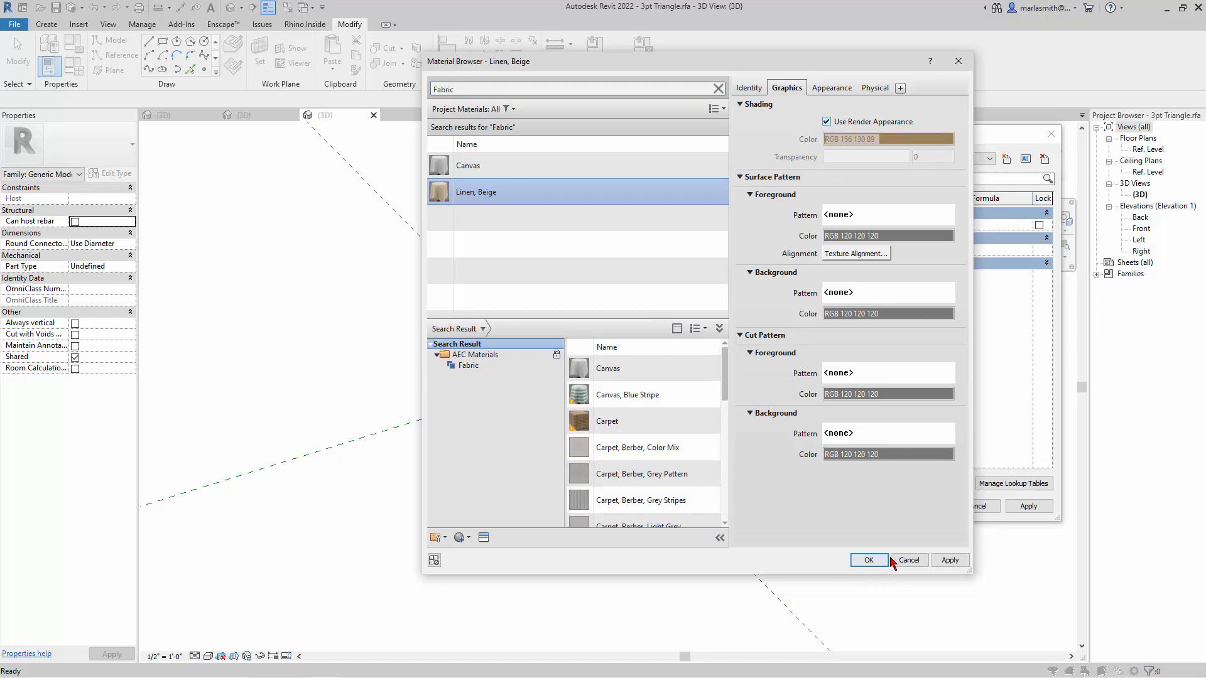
pyautogui.click(868, 559)
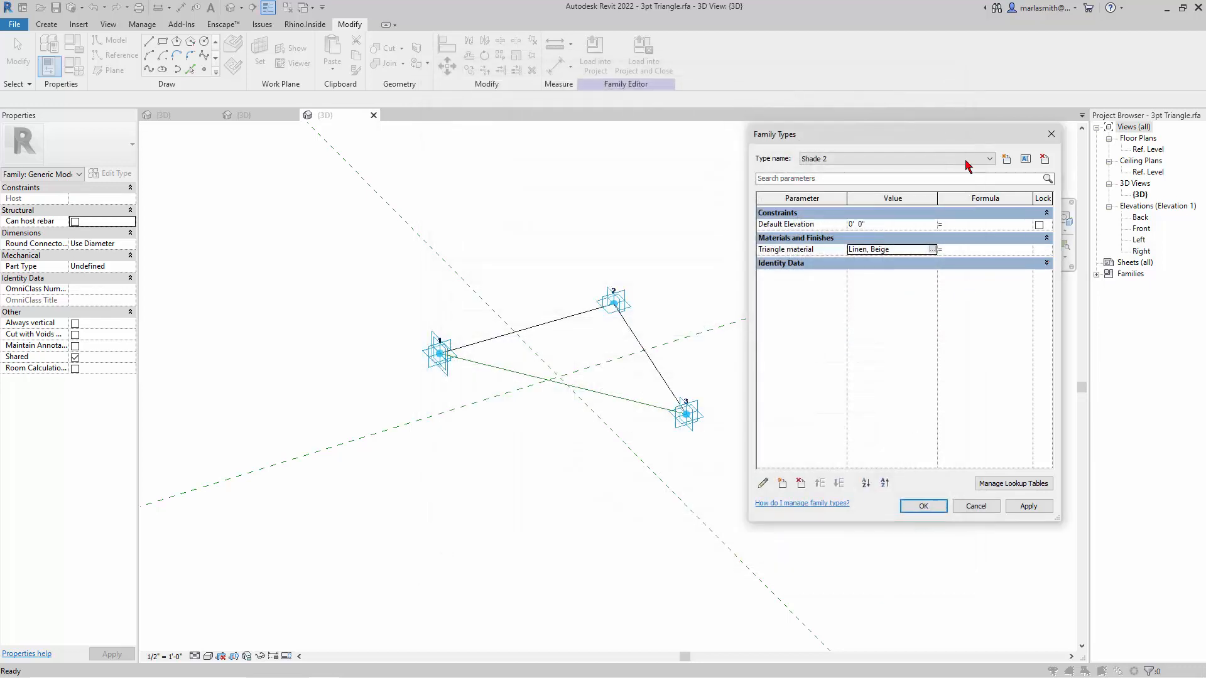
# Create a new family type named "Opaque Glass 1".
pyautogui.click(1006, 160)
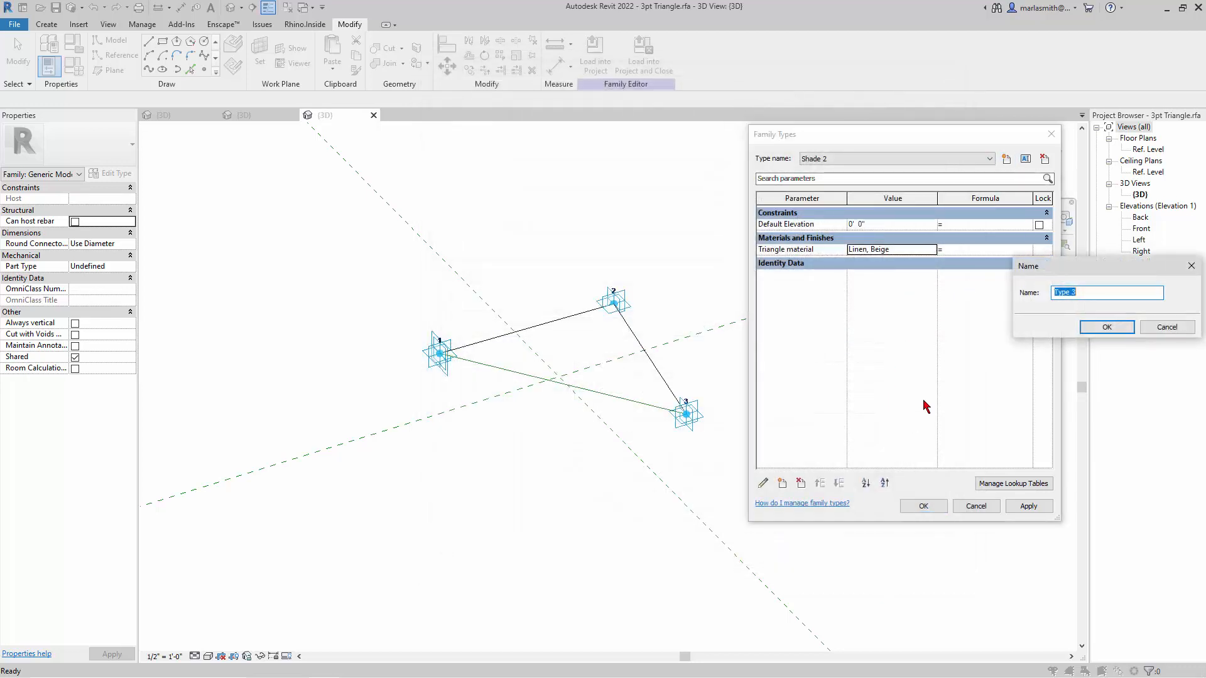
pyautogui.write('Opaqu')
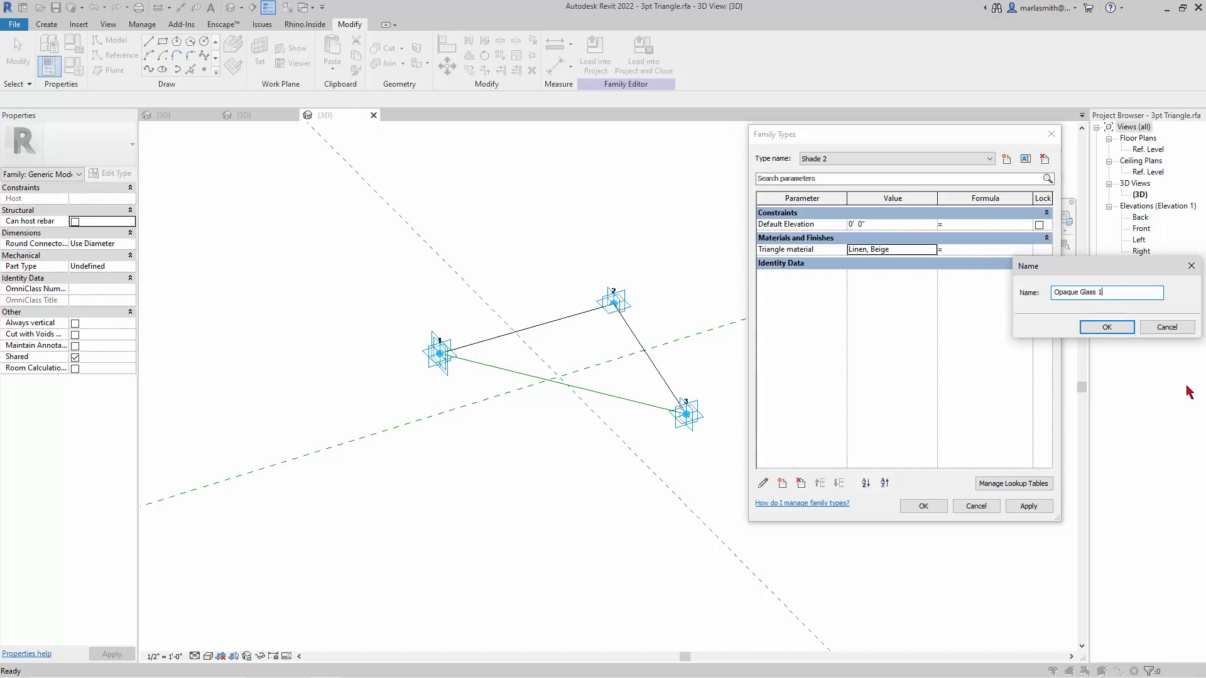
pyautogui.click(1105, 328)
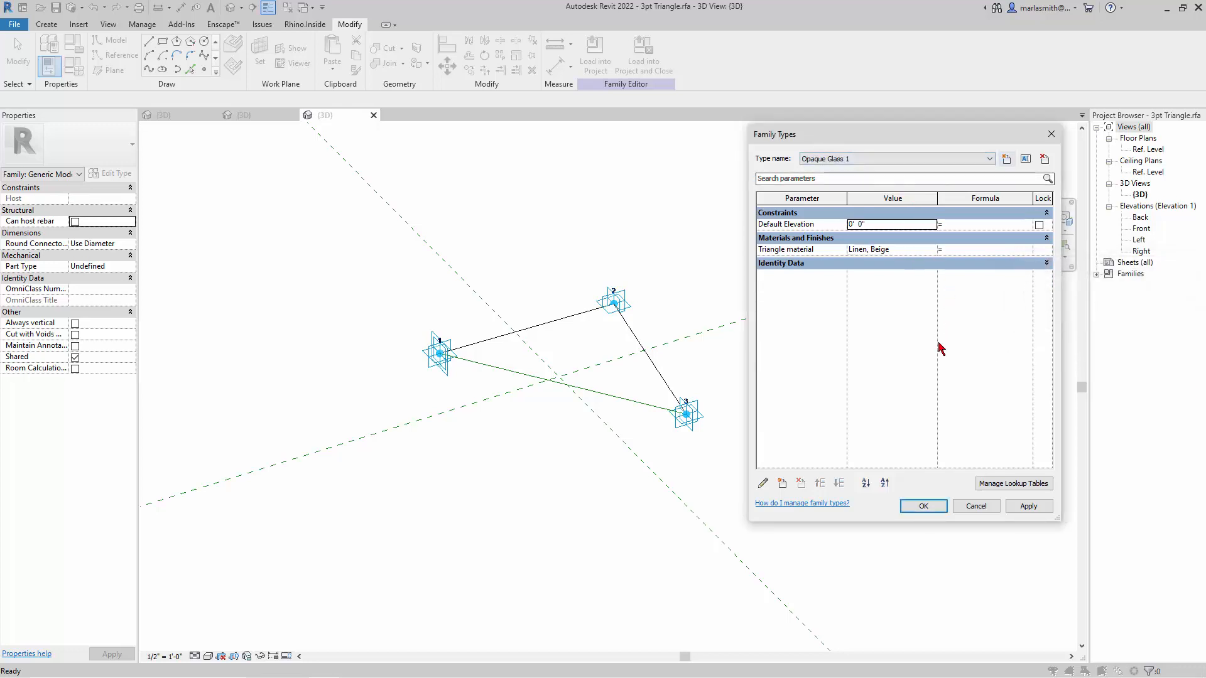
# Search materials for "Glass" and assign Glass, Bronze Glazing to Opaque Glass 1's Triangle material, with Use Render Appearance enabled for shading.
pyautogui.click(932, 250)
pyautogui.click(932, 250)
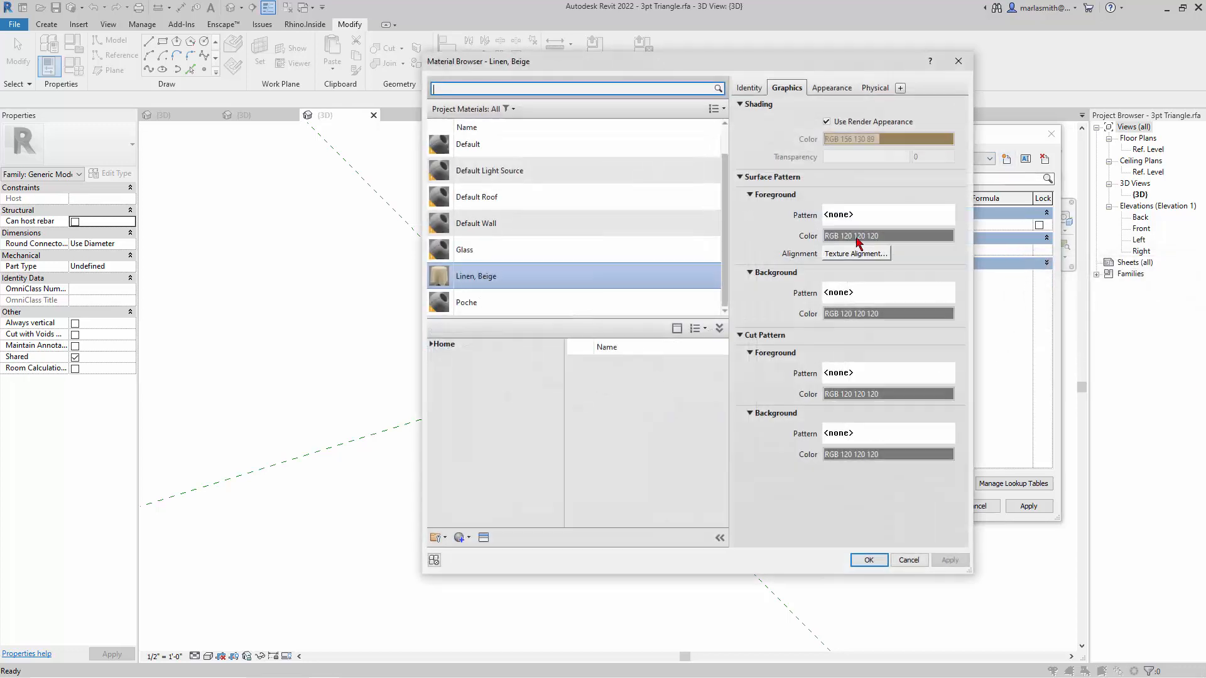
pyautogui.write('Gl')
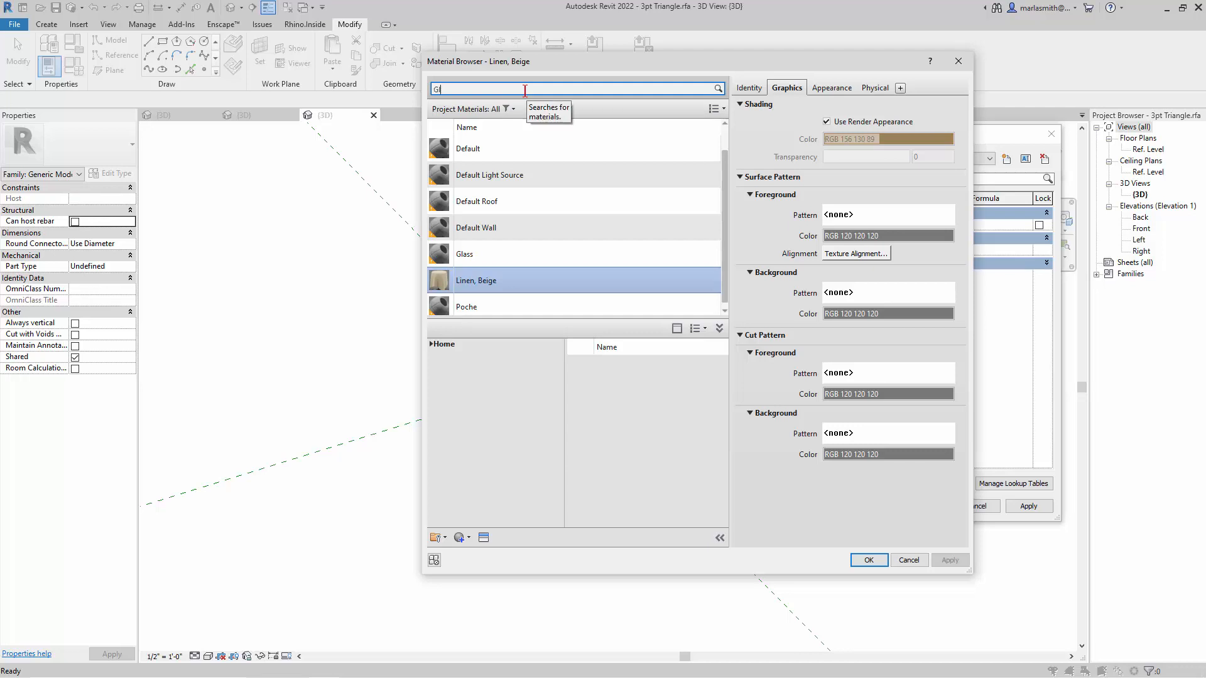
pyautogui.write('ass')
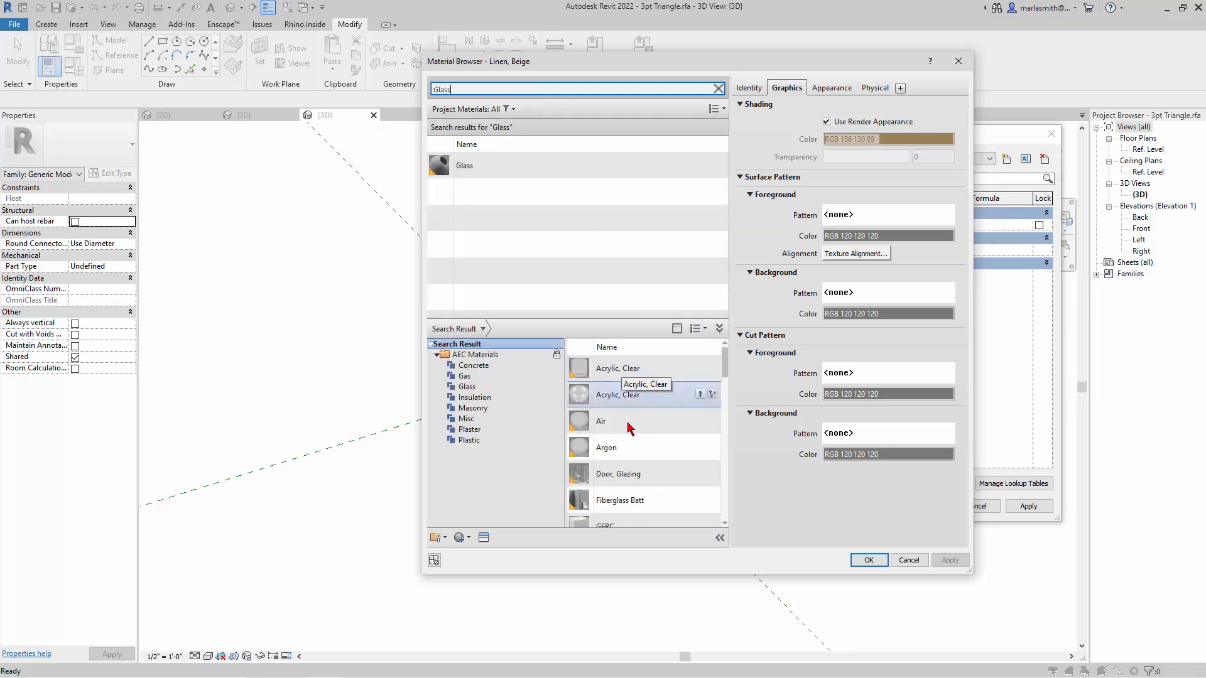
pyautogui.scroll(-3, 629, 433)
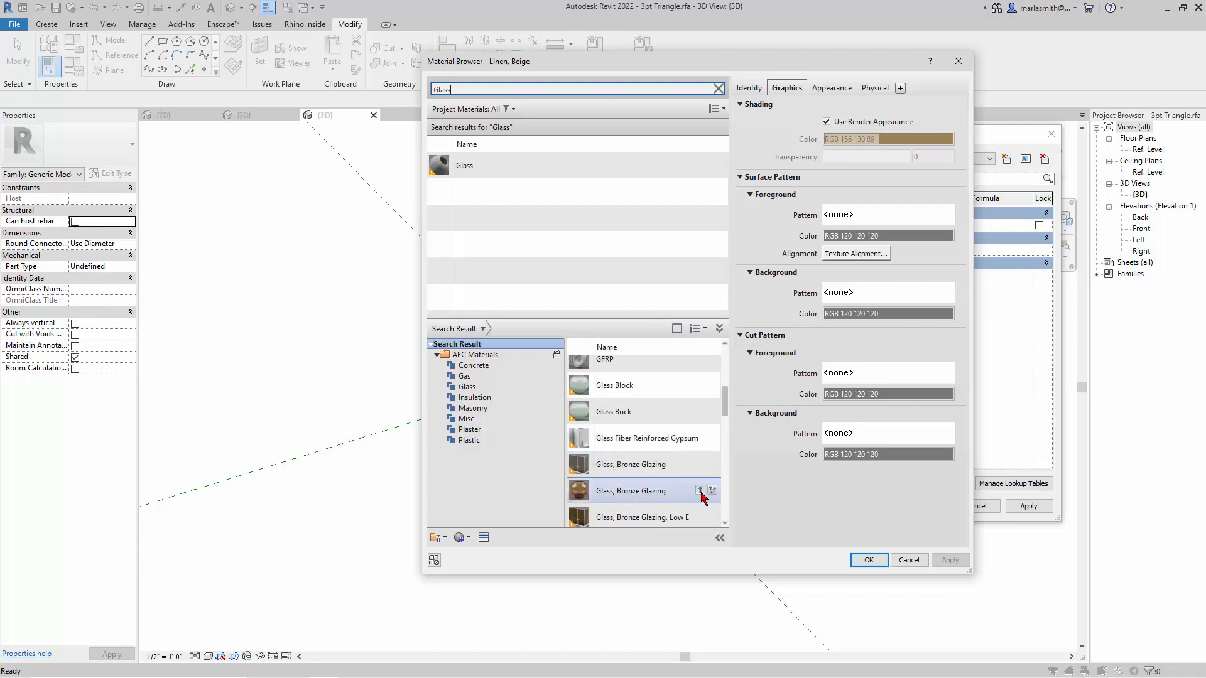
pyautogui.click(700, 491)
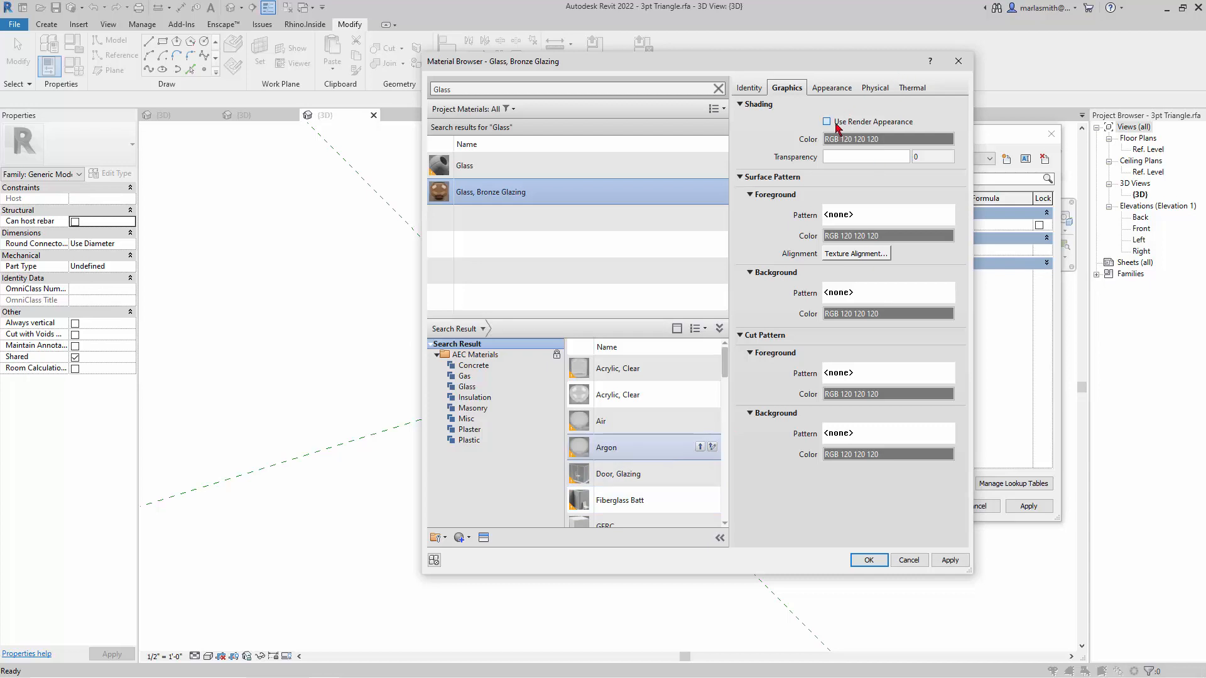
pyautogui.click(827, 122)
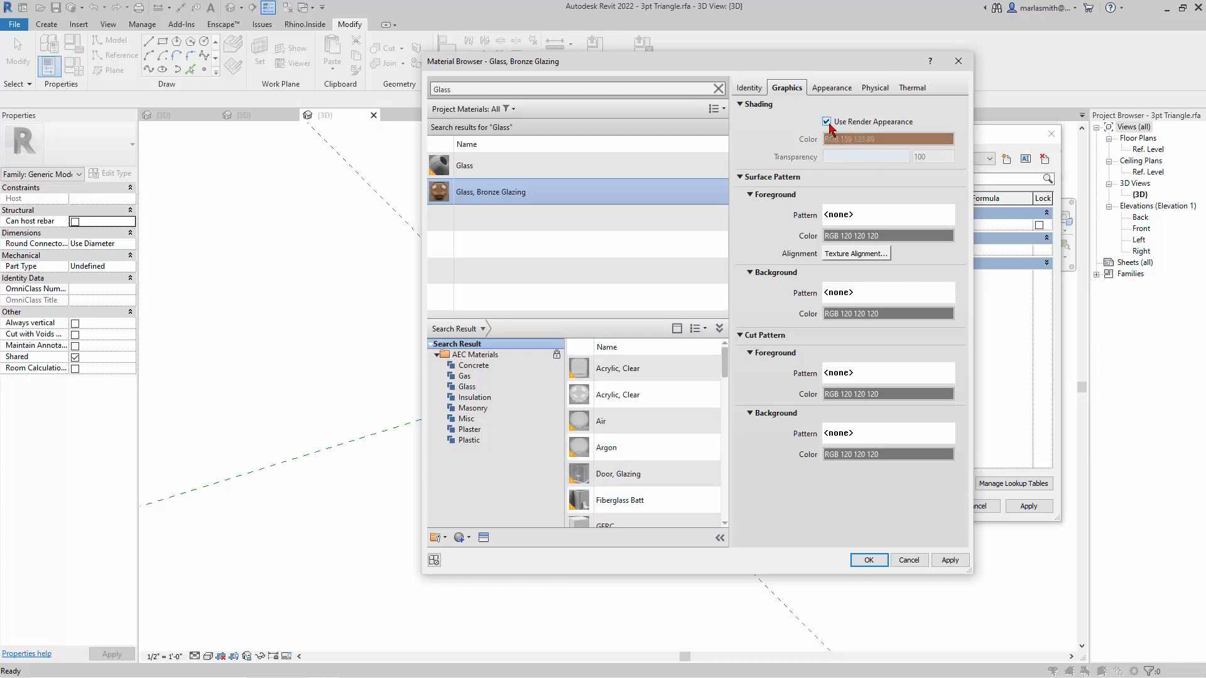
pyautogui.click(833, 90)
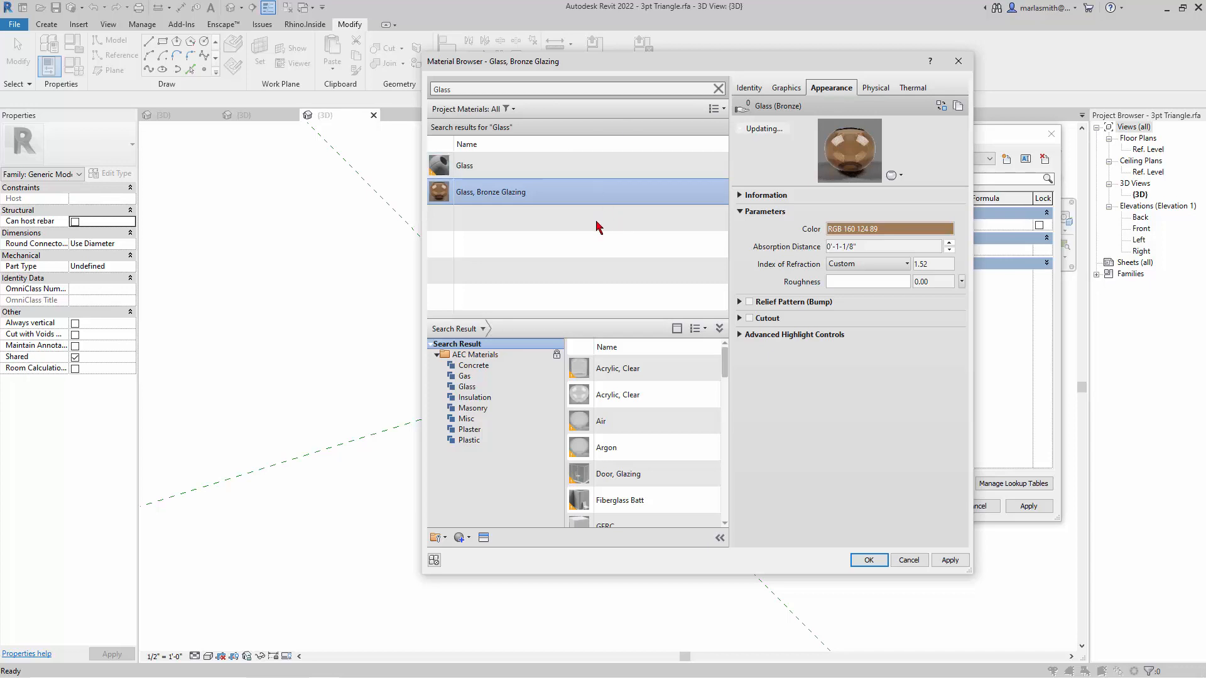
pyautogui.click(870, 561)
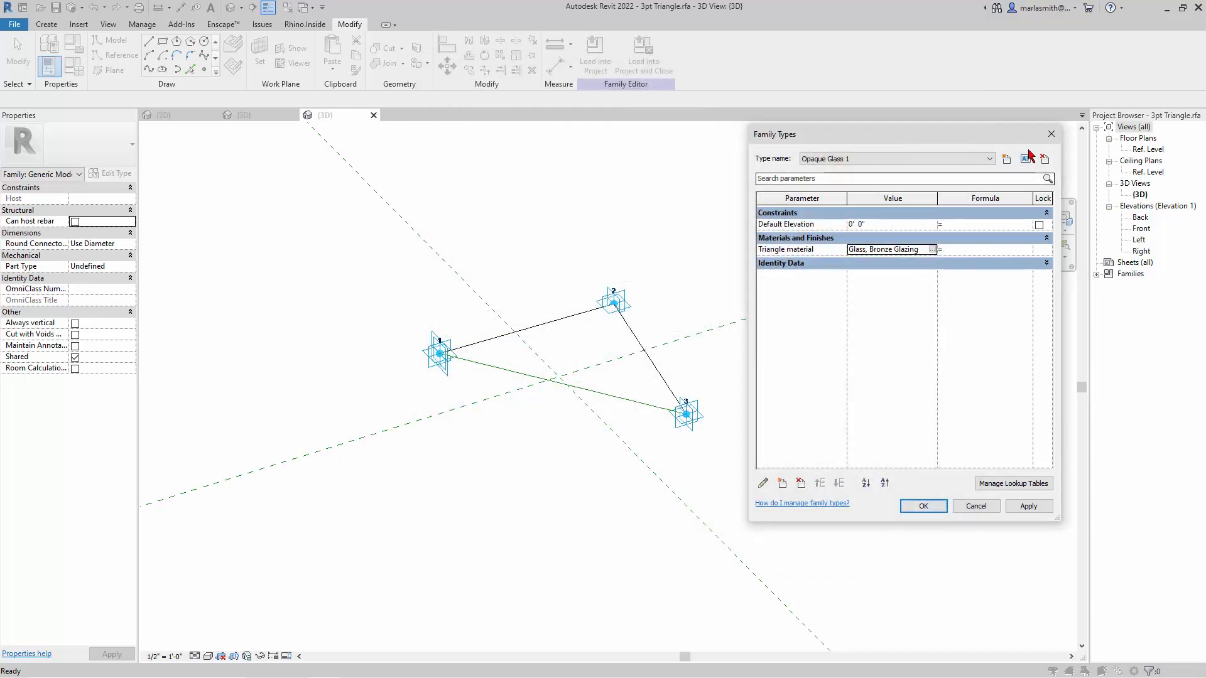
# Add another family type named "Opaque Glass 2".
pyautogui.click(1006, 159)
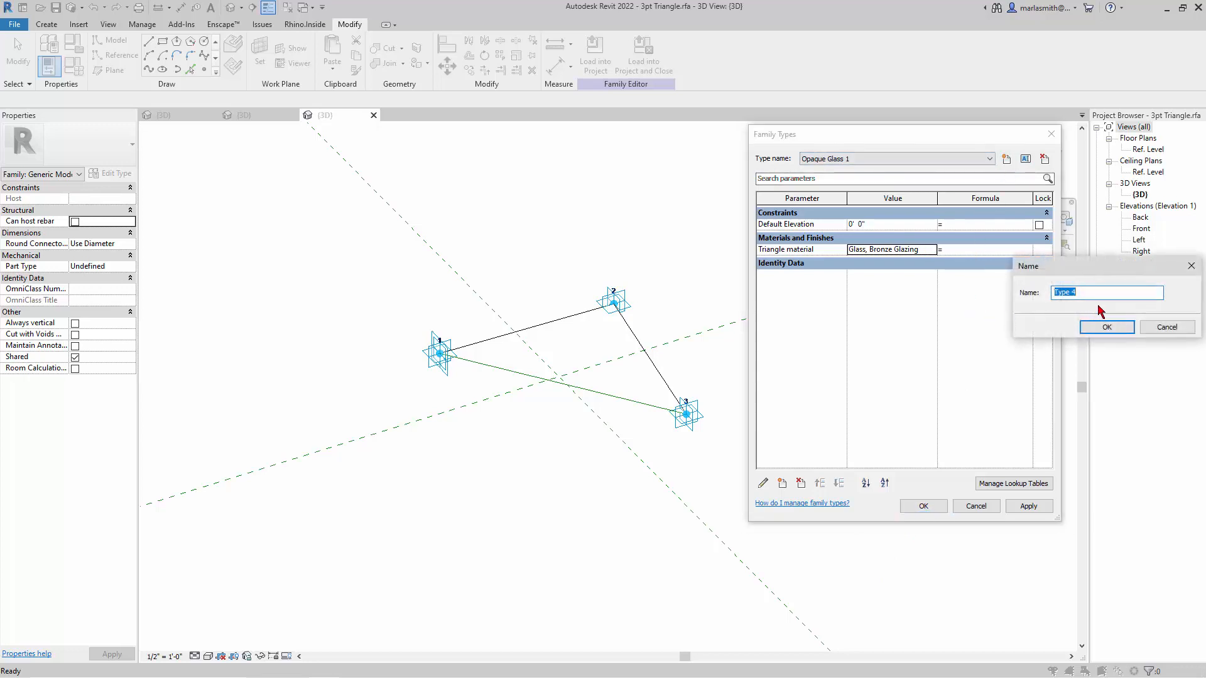
pyautogui.write('Opaqu')
pyautogui.press('Return')
# For Opaque Glass 2's Triangle material, search "Glass", add Glass, Matte to the document and rename it "Glass, Matte, Gold".
pyautogui.click(935, 250)
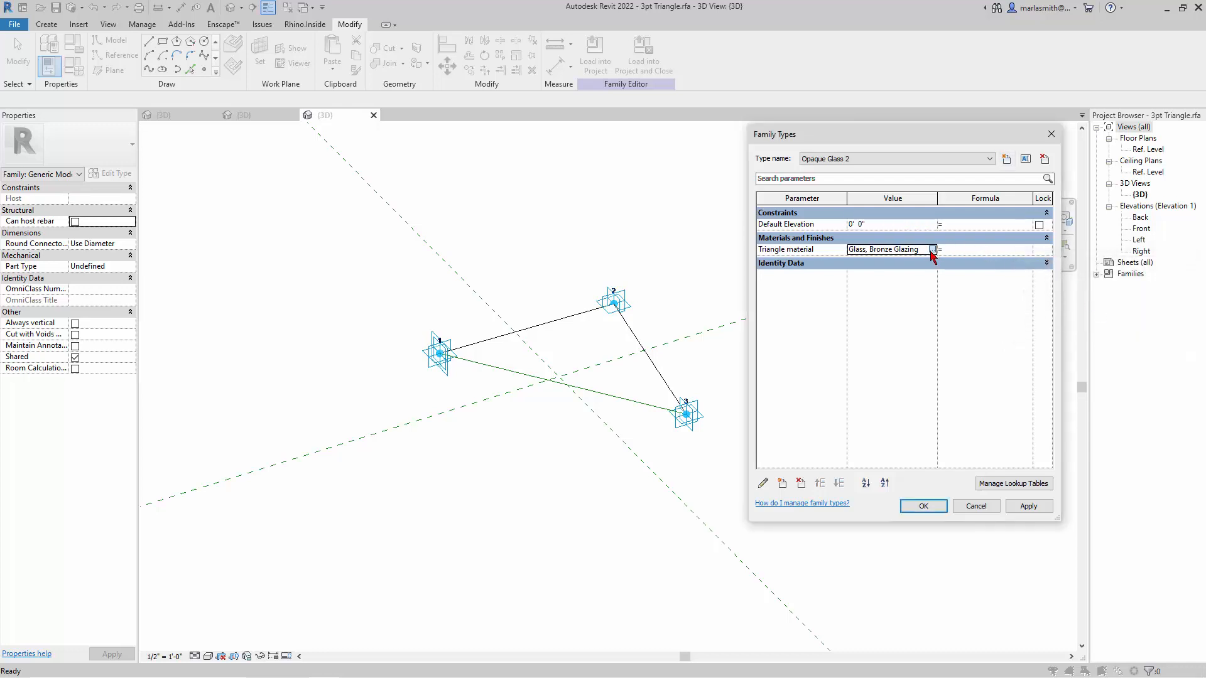
pyautogui.click(932, 249)
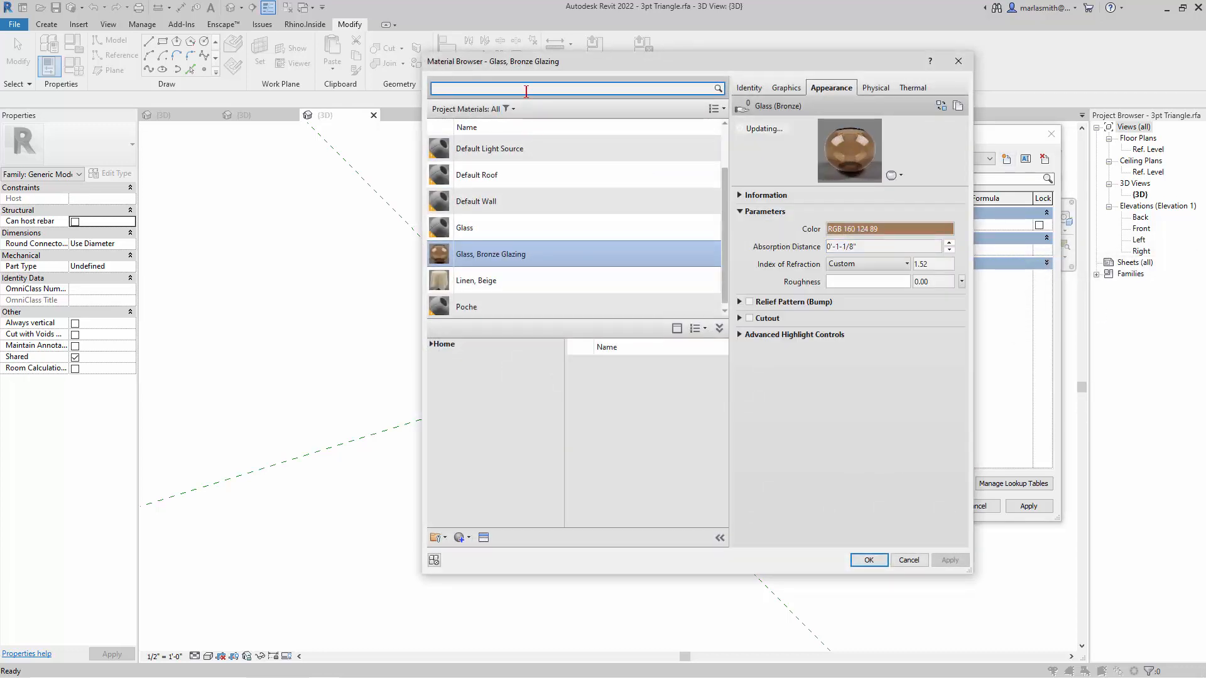
pyautogui.click(526, 90)
pyautogui.write('Glass')
pyautogui.scroll(-5, 630, 449)
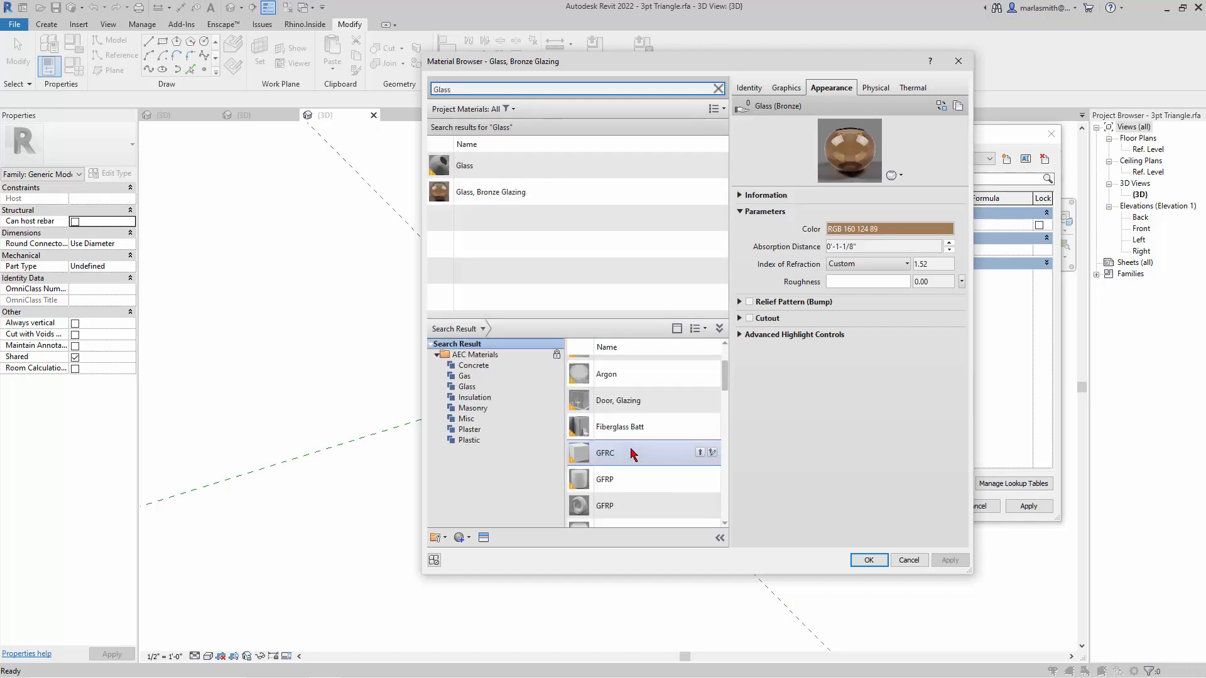
pyautogui.scroll(-5, 633, 452)
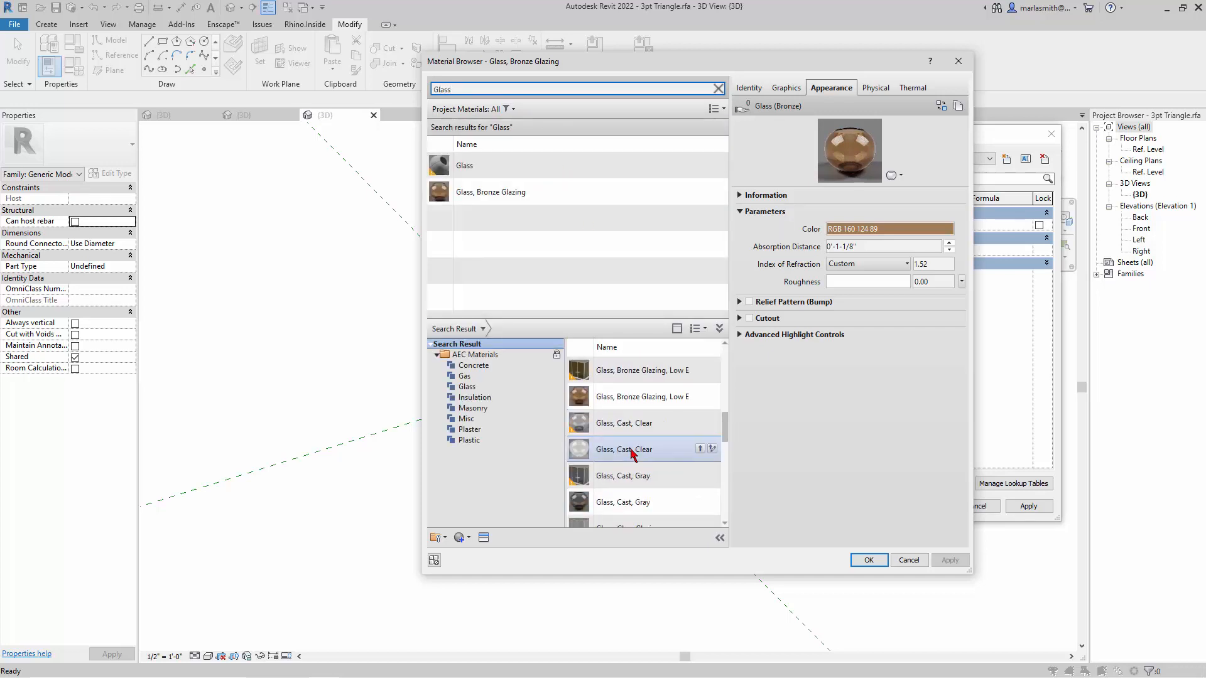
pyautogui.scroll(-5, 633, 454)
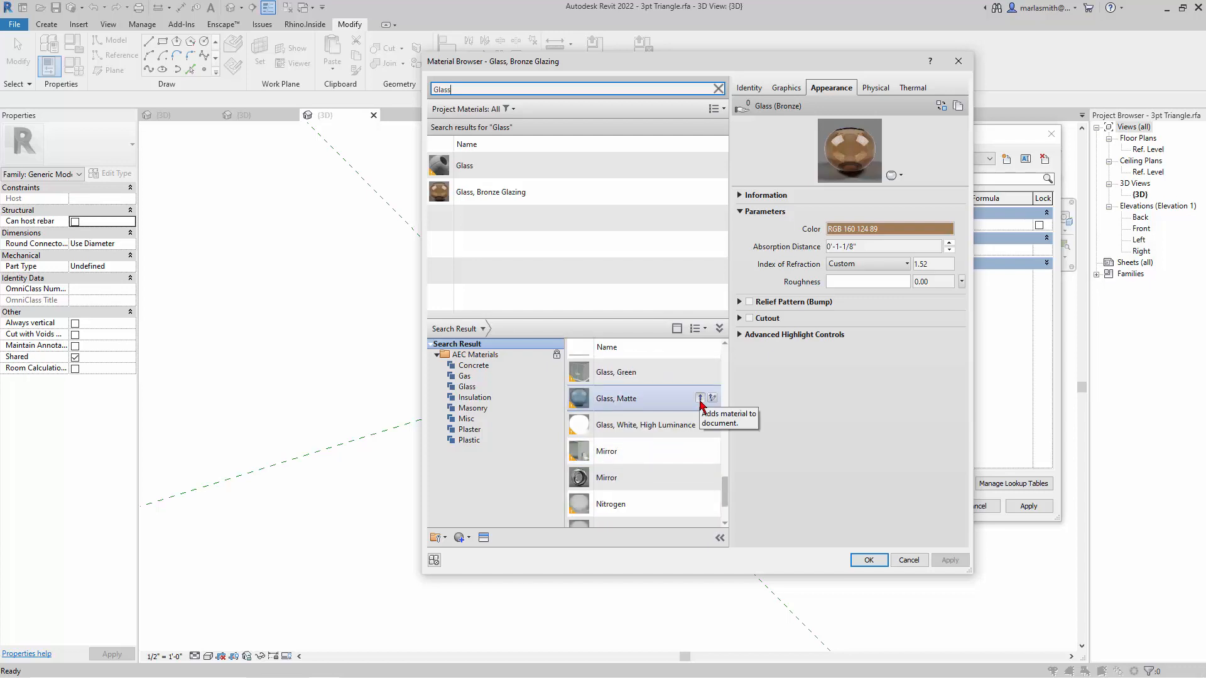
pyautogui.click(699, 399)
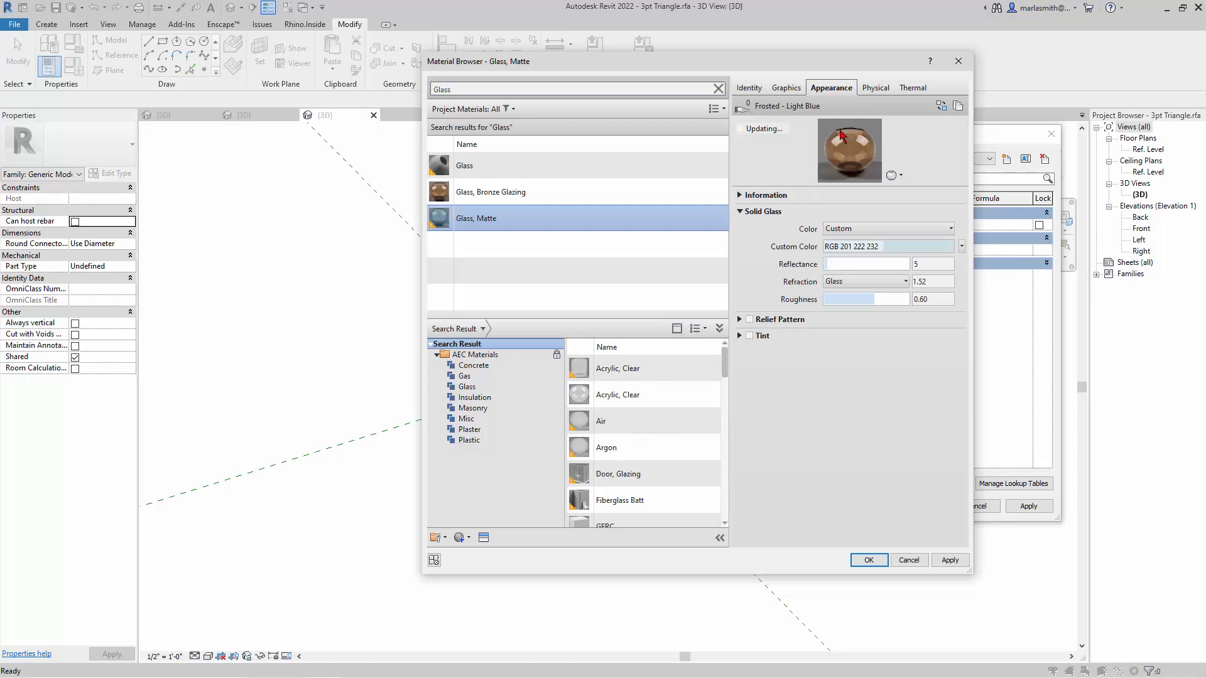
pyautogui.rightClick(502, 219)
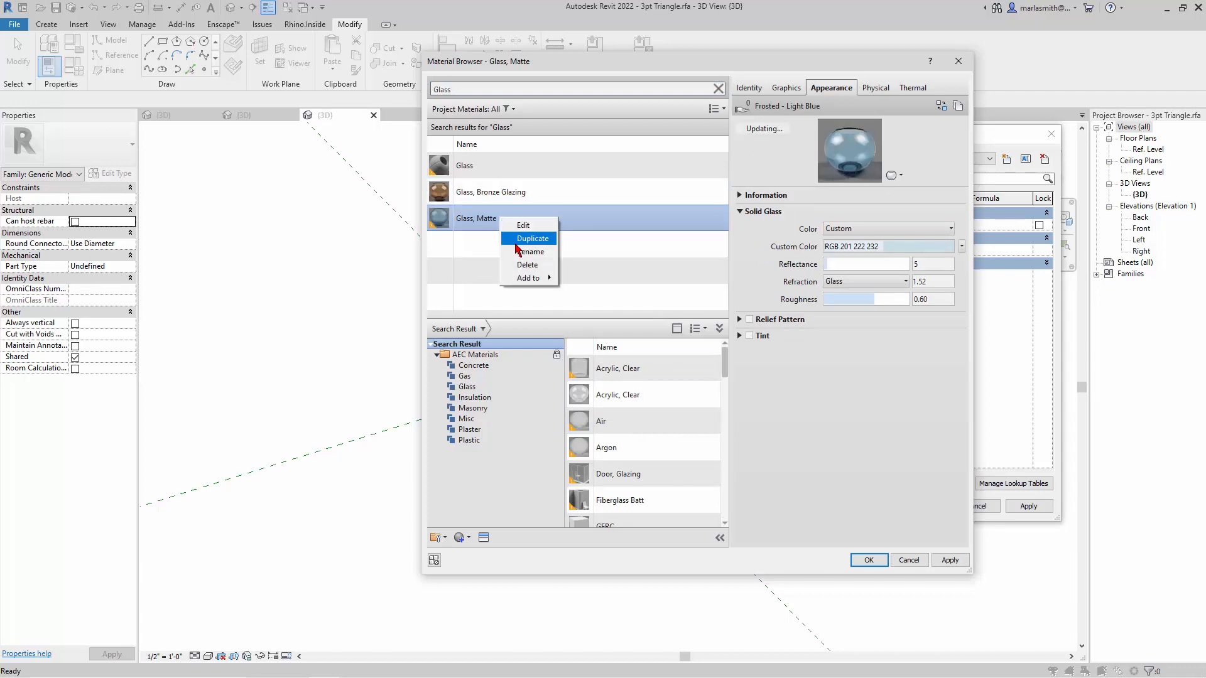
pyautogui.click(530, 252)
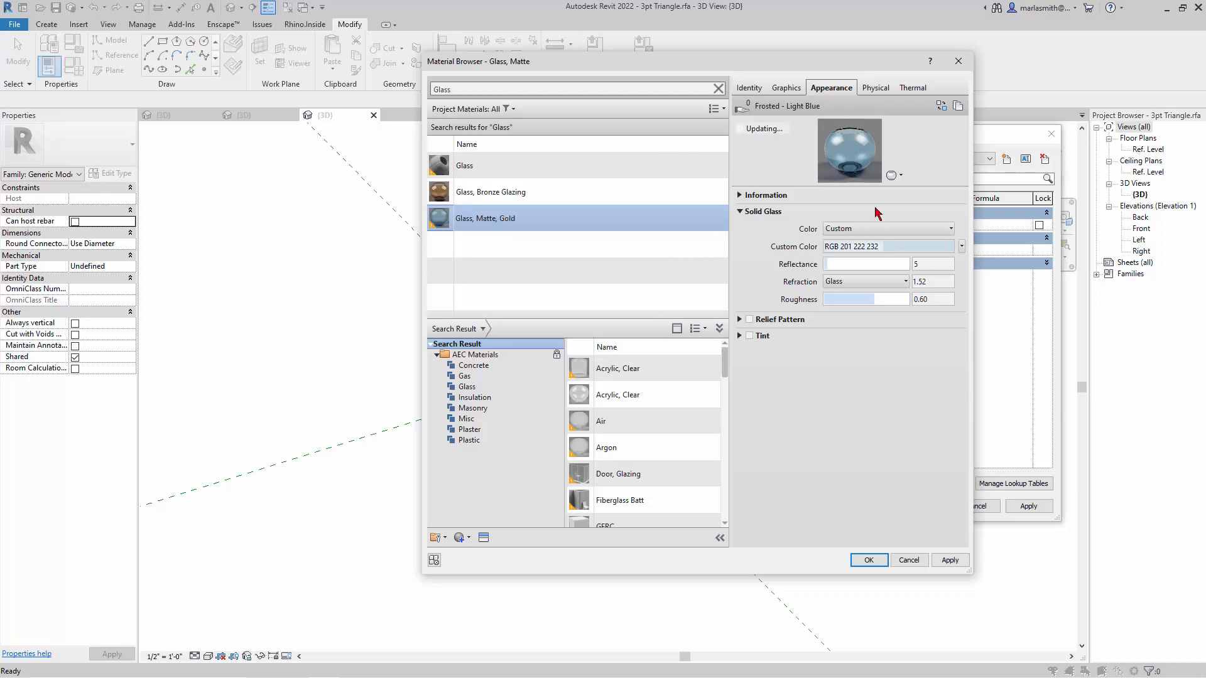
# Set the Glass, Matte, Gold appearance's custom color to RGB 248 186 71, then accept the material and the family types.
pyautogui.click(895, 251)
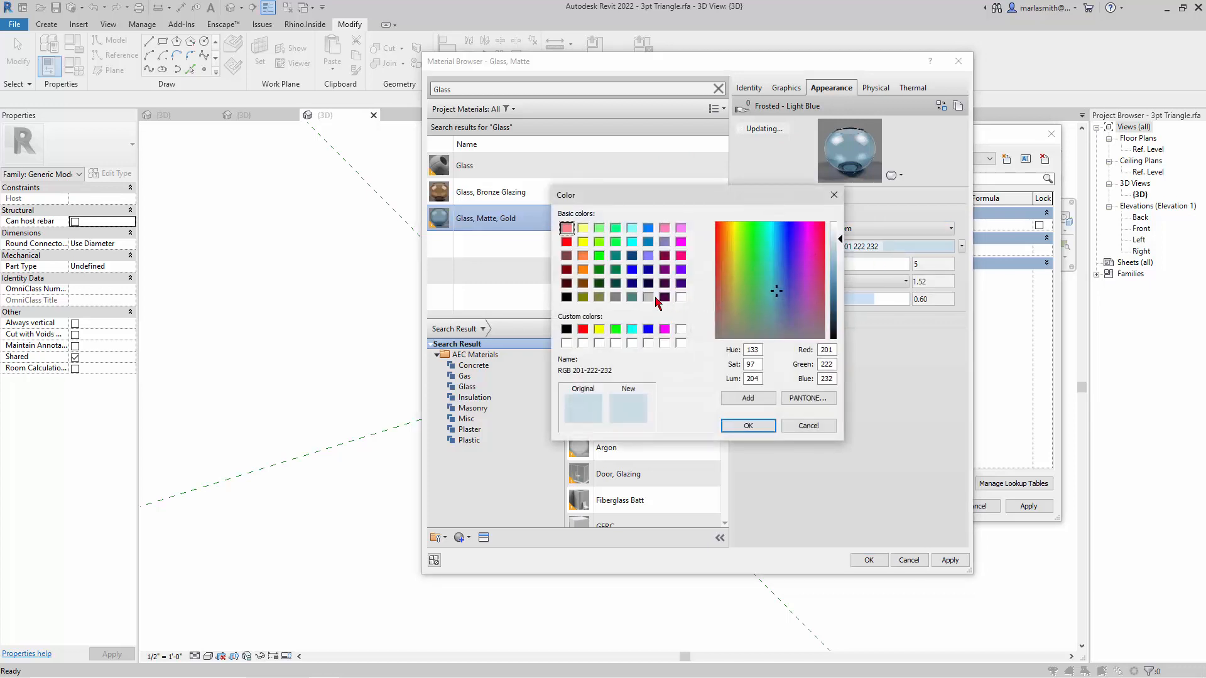
pyautogui.click(583, 259)
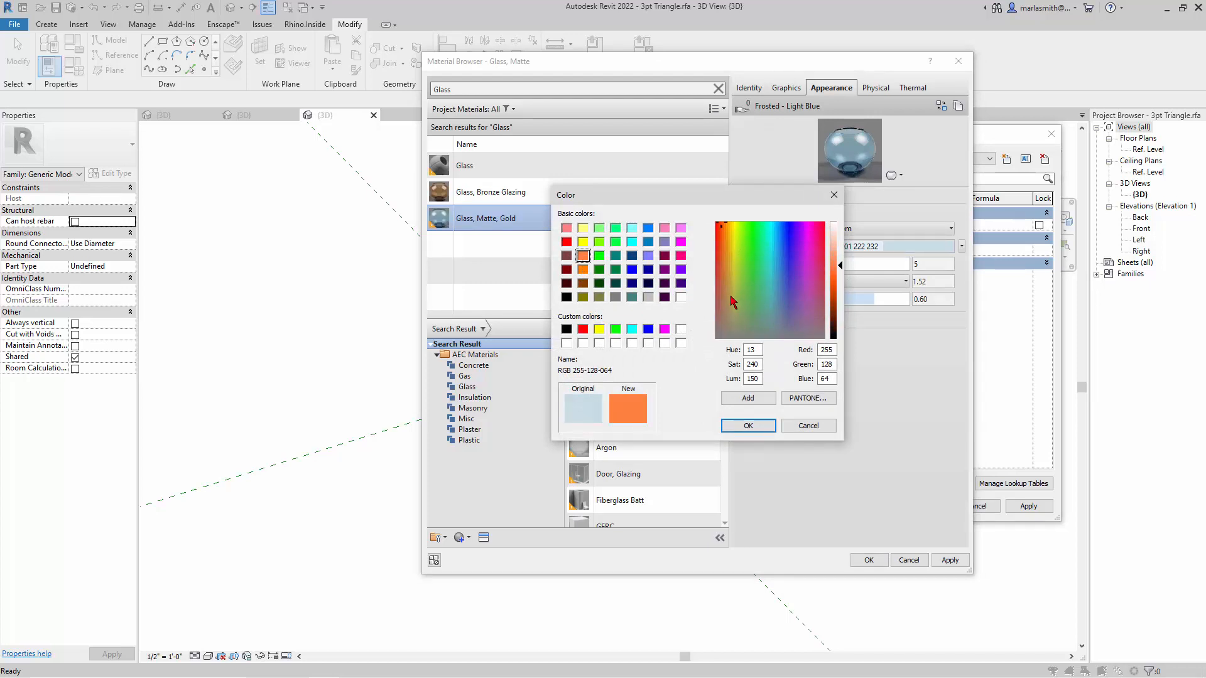
pyautogui.click(730, 236)
pyautogui.moveTo(730, 237); pyautogui.dragTo(725, 232)
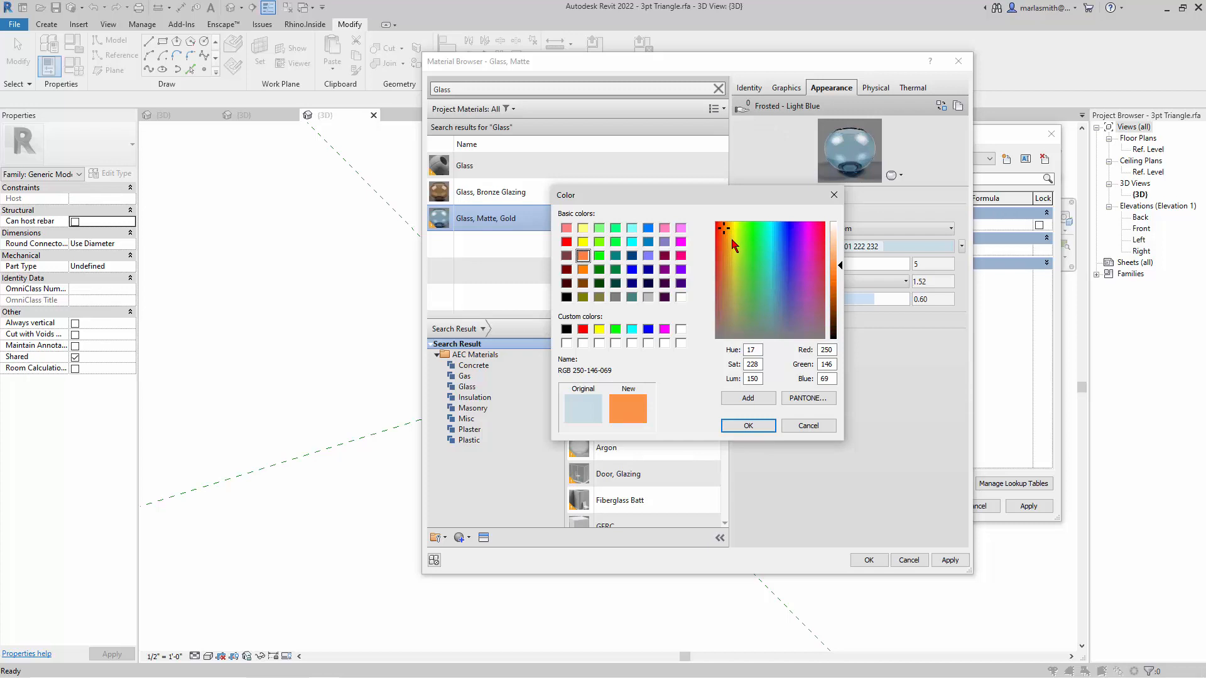
pyautogui.click(728, 232)
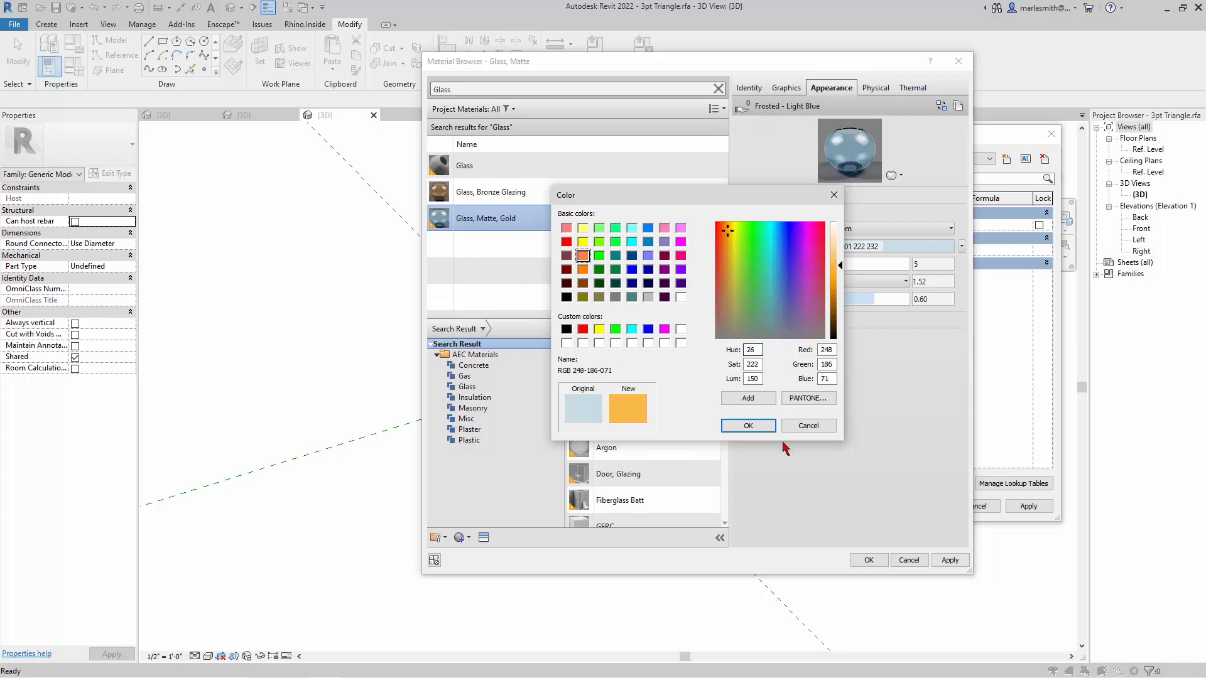
pyautogui.click(754, 425)
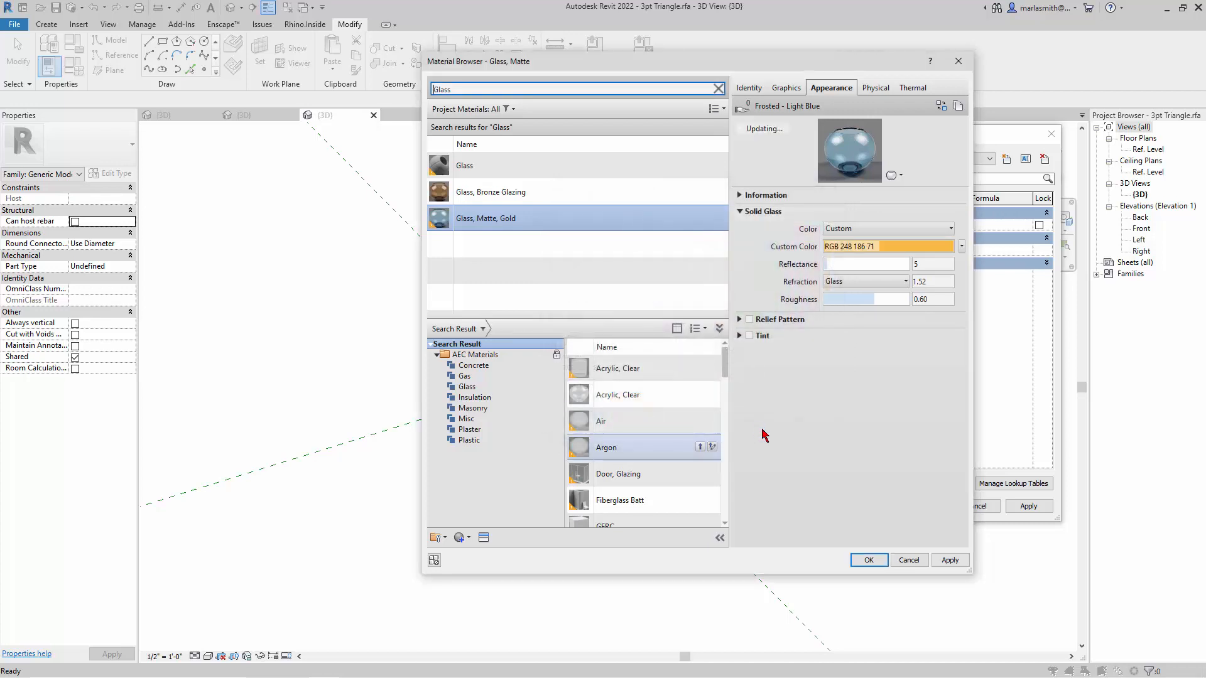
pyautogui.click(869, 560)
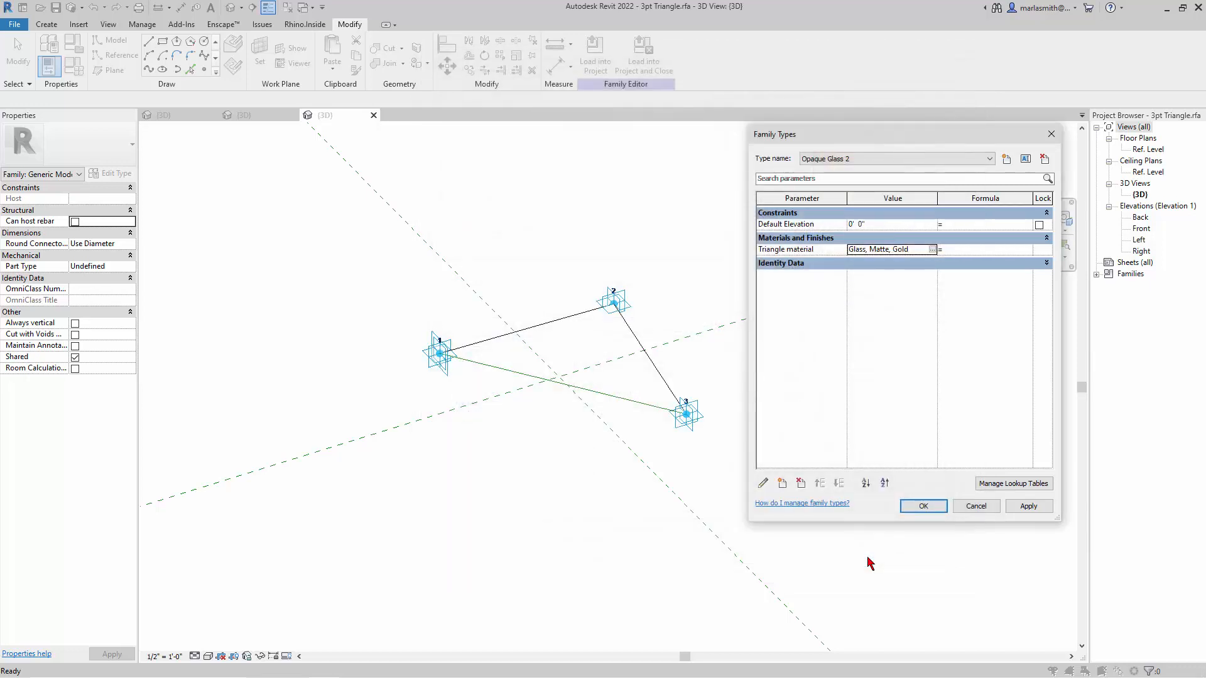
pyautogui.click(924, 506)
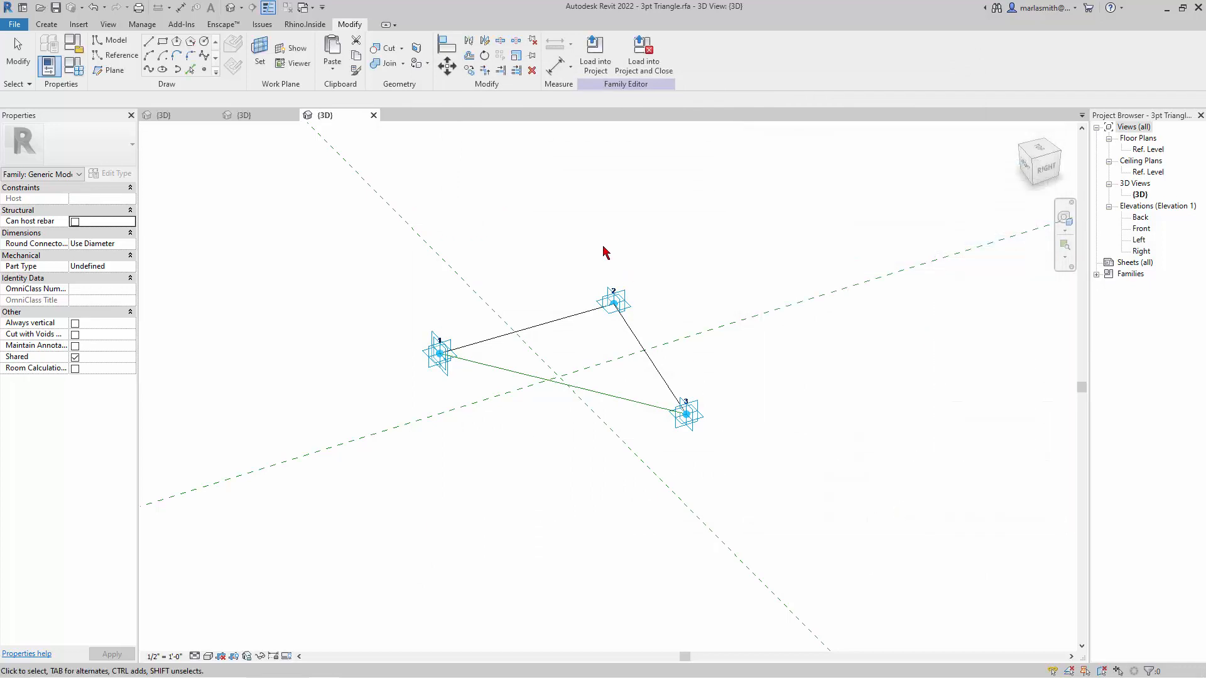
# Set the 3D view's visual style to Shaded and view the triangle's face from above.
pyautogui.click(208, 656)
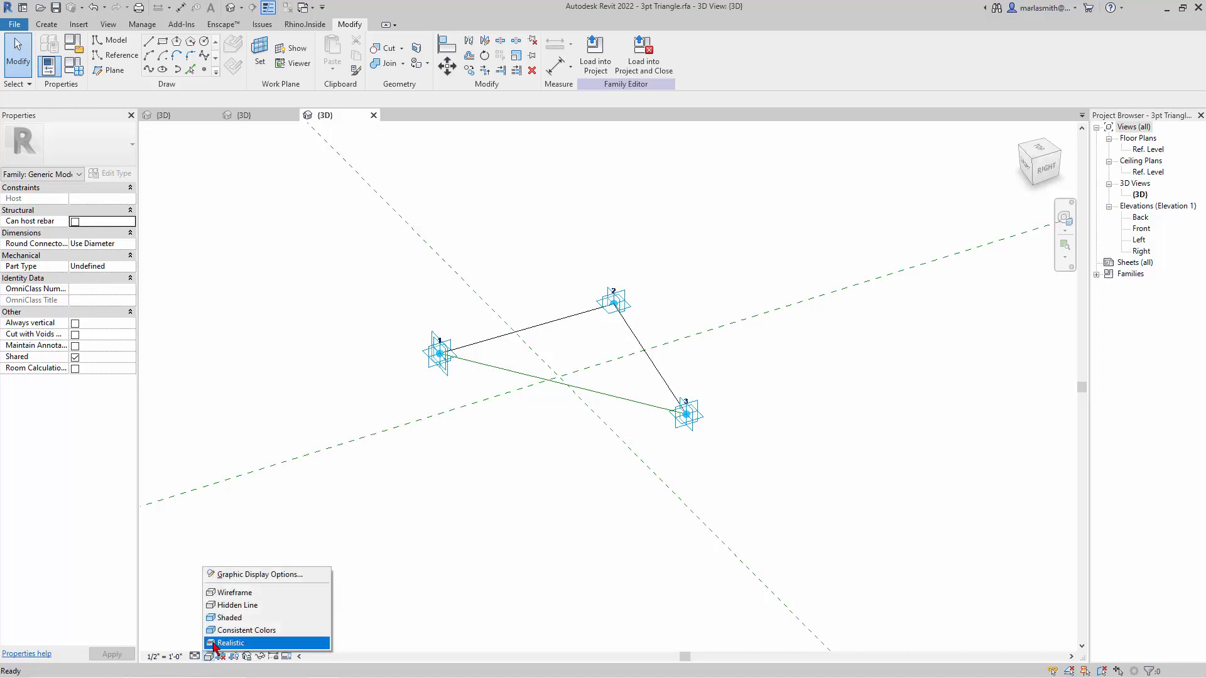
pyautogui.click(244, 616)
pyautogui.moveTo(452, 303)
pyautogui.keyDown('shift'); pyautogui.mouseDown(button='middle')
pyautogui.moveTo(502, 351)
pyautogui.moveTo(492, 458)
pyautogui.mouseUp(button='middle'); pyautogui.keyUp('shift')
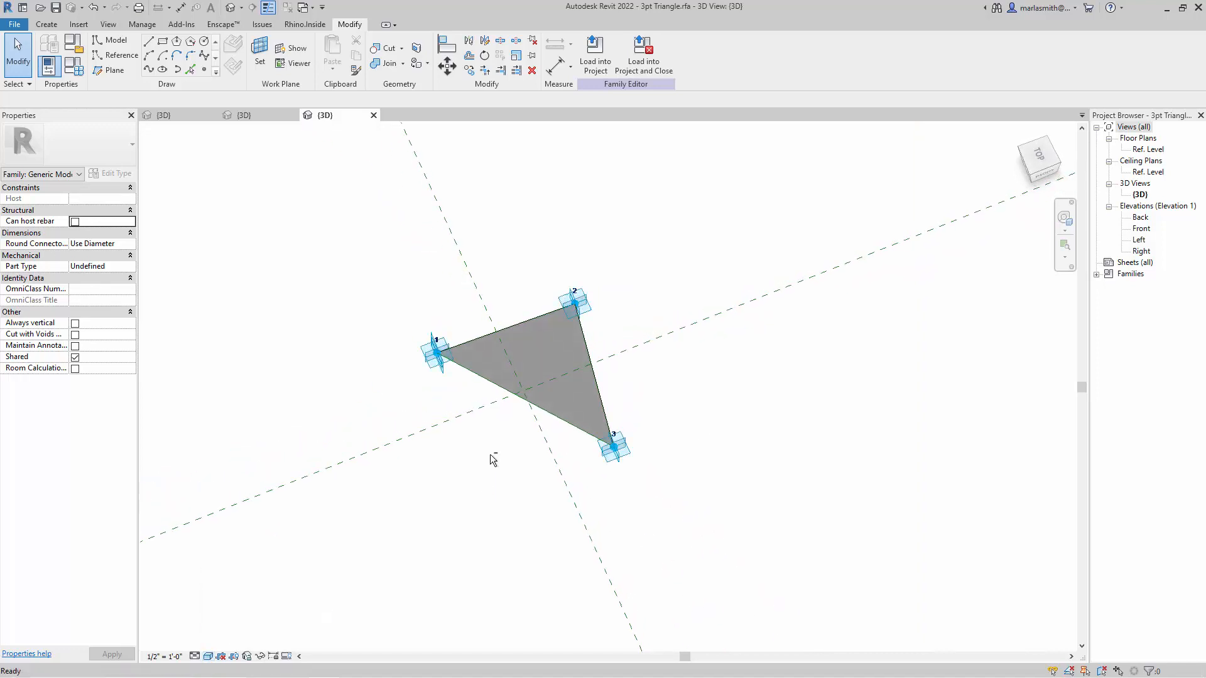
pyautogui.scroll(3, 512, 358)
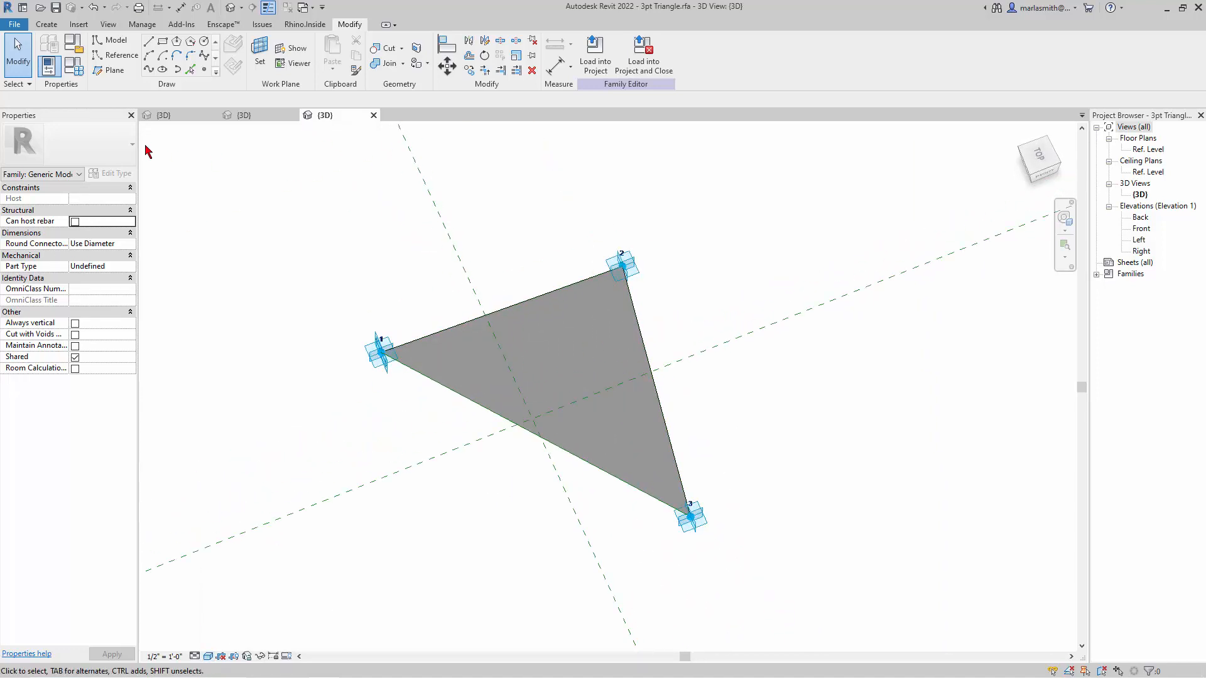
# Make Shade 2 the current family type, apply it to the triangle and accept the family types.
pyautogui.click(74, 65)
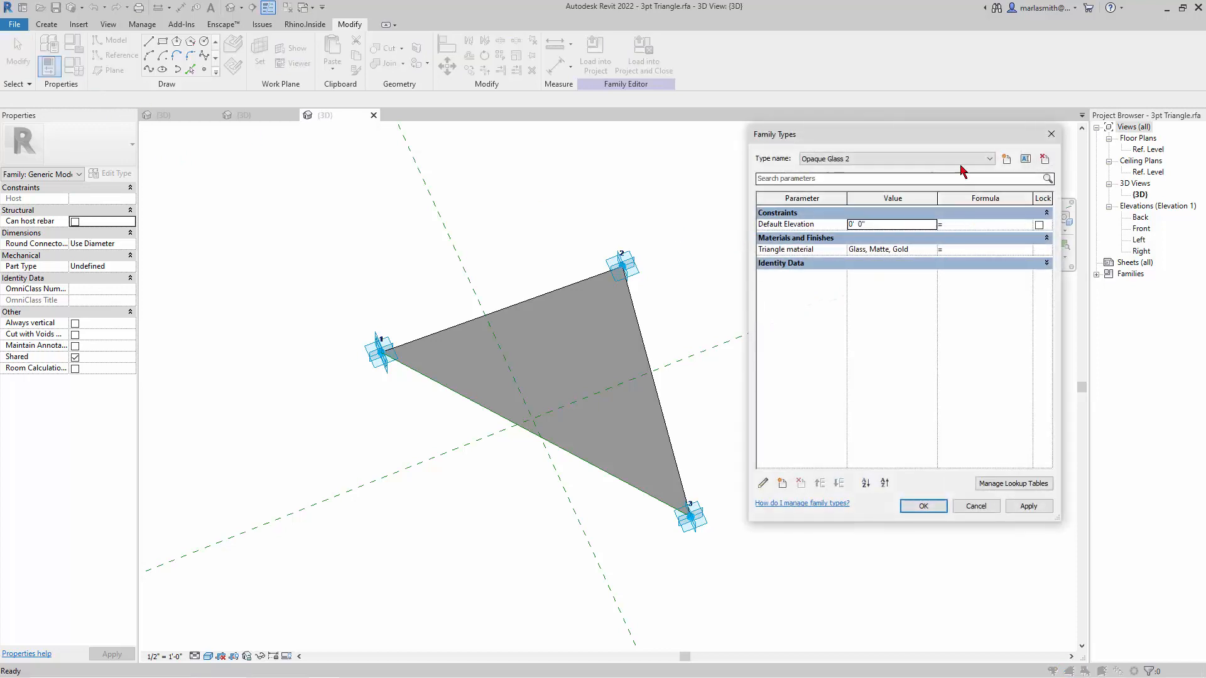
pyautogui.click(989, 159)
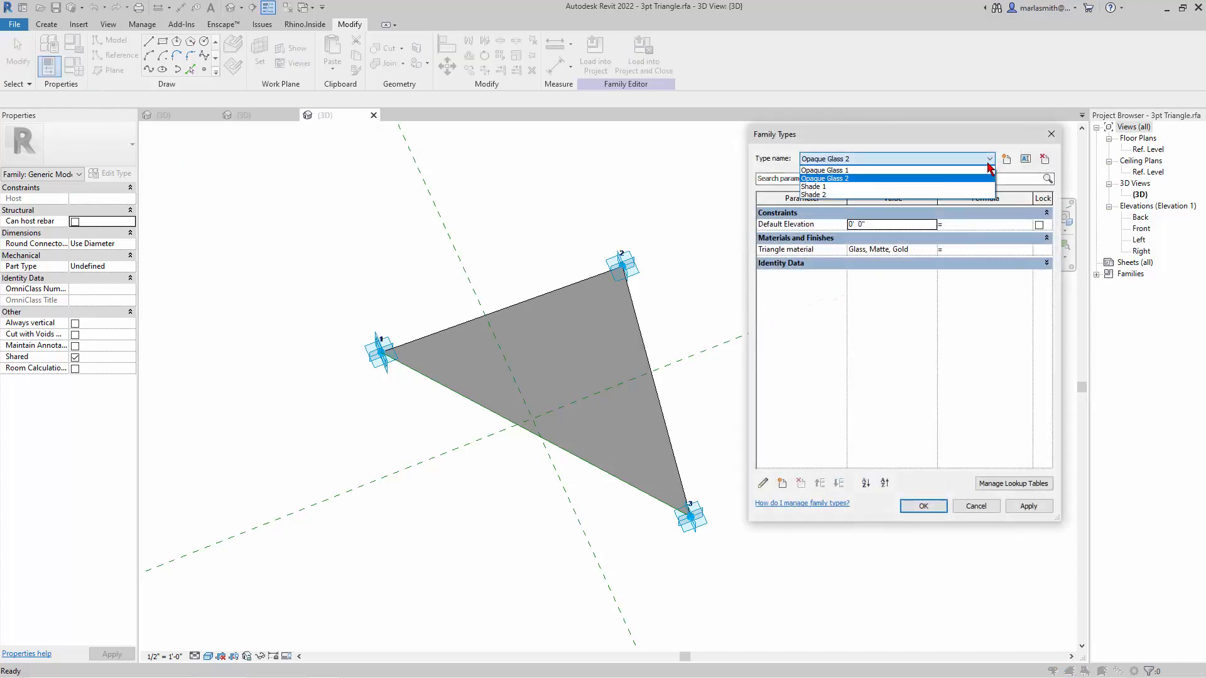
pyautogui.click(945, 195)
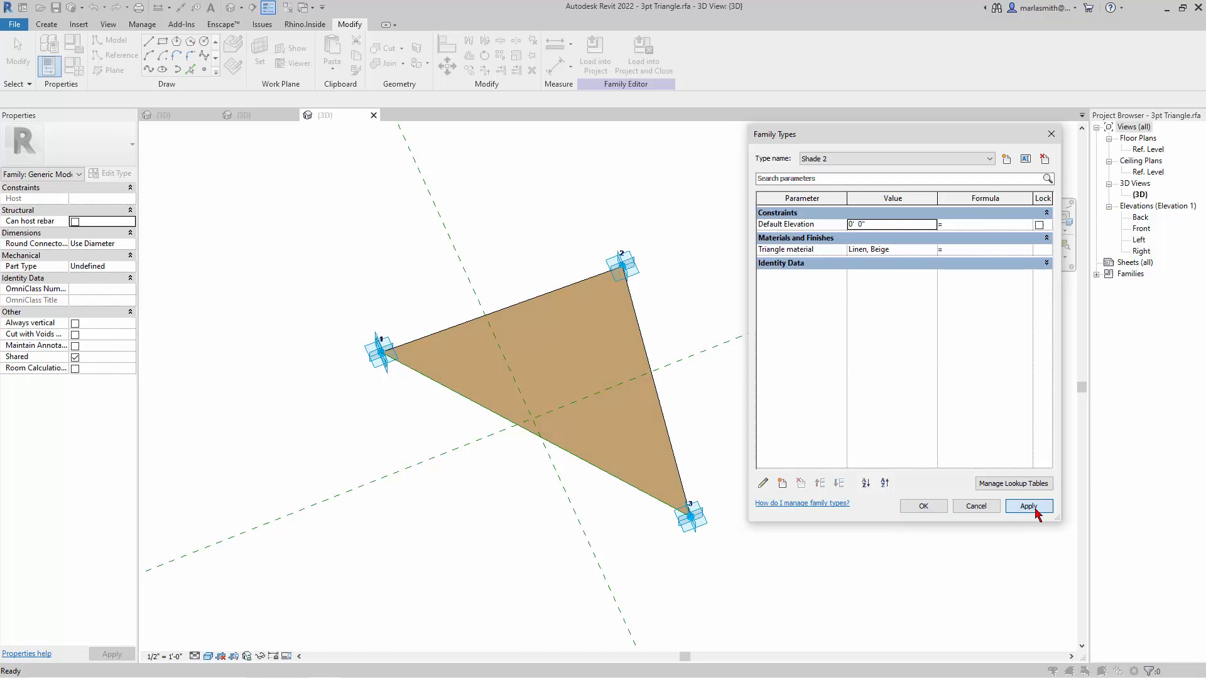
pyautogui.click(923, 506)
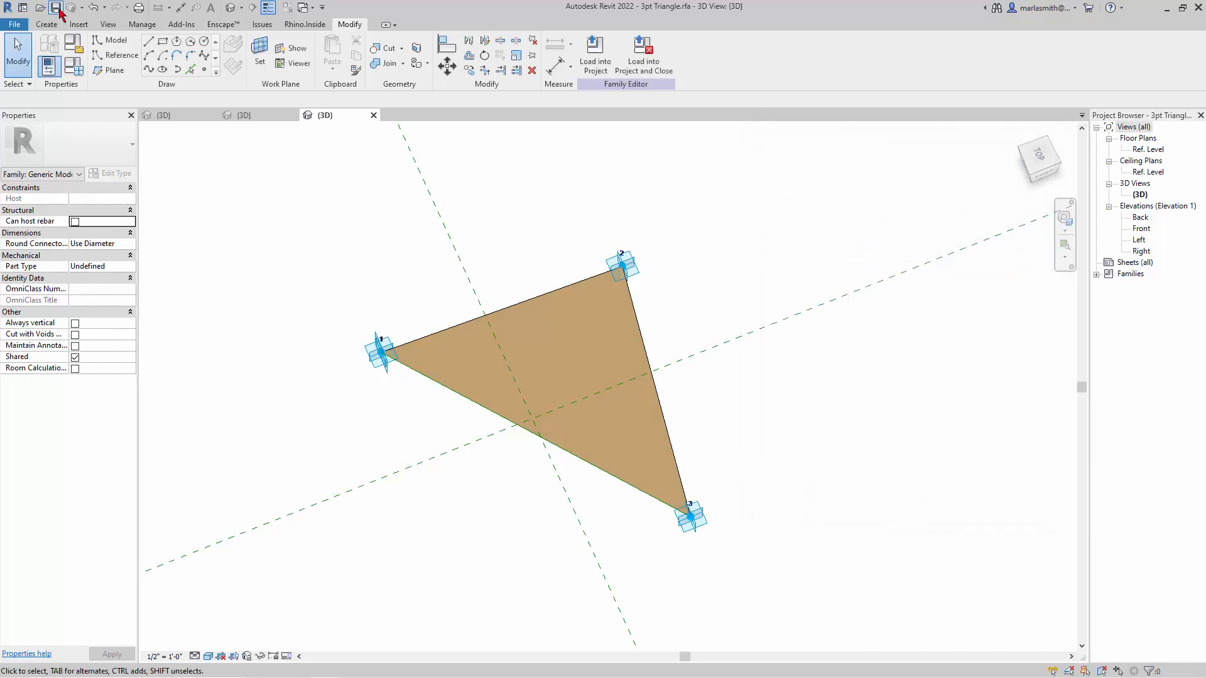